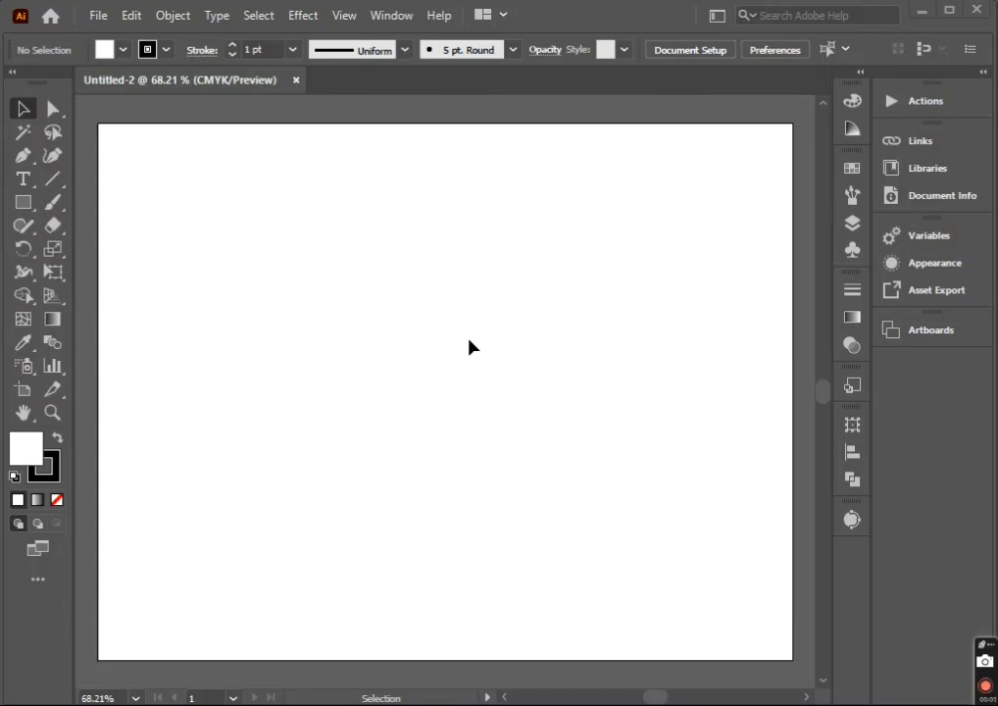
- Draw a large circle at the artboard centre with a 6 pt black outline
drag(27, 205, 74, 247)
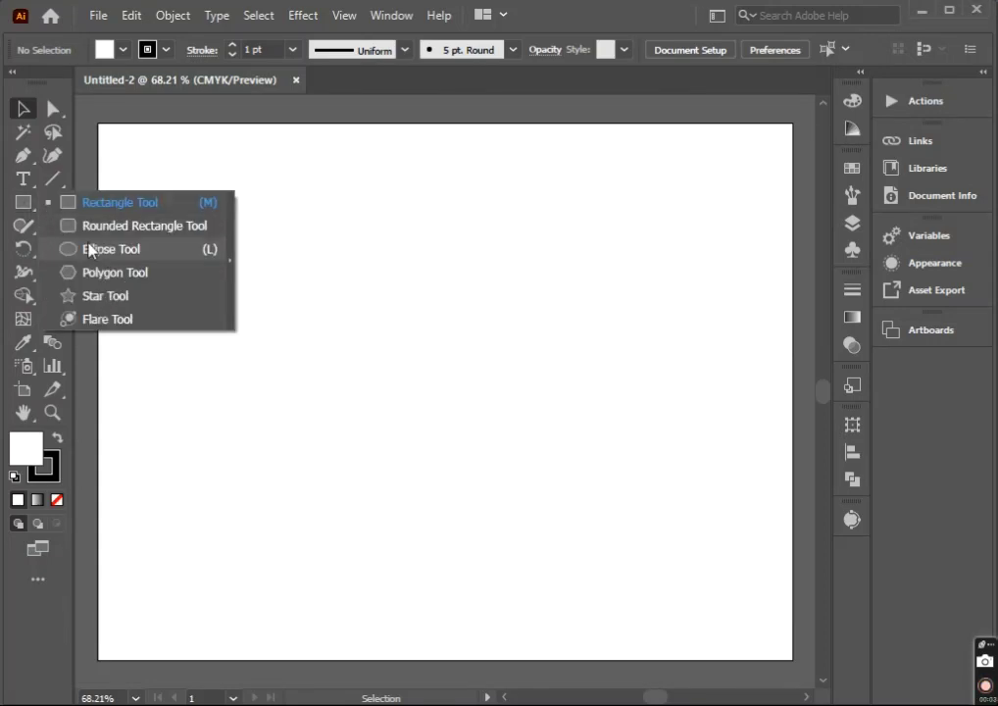
drag(447, 343, 549, 403)
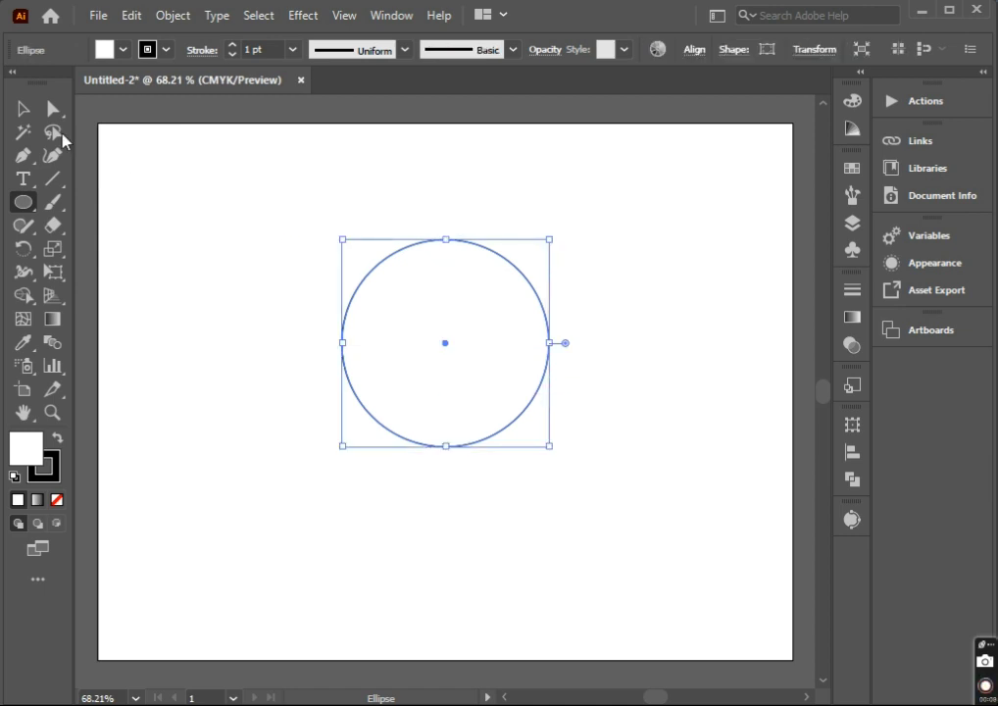
key(v)
click(292, 50)
click(331, 241)
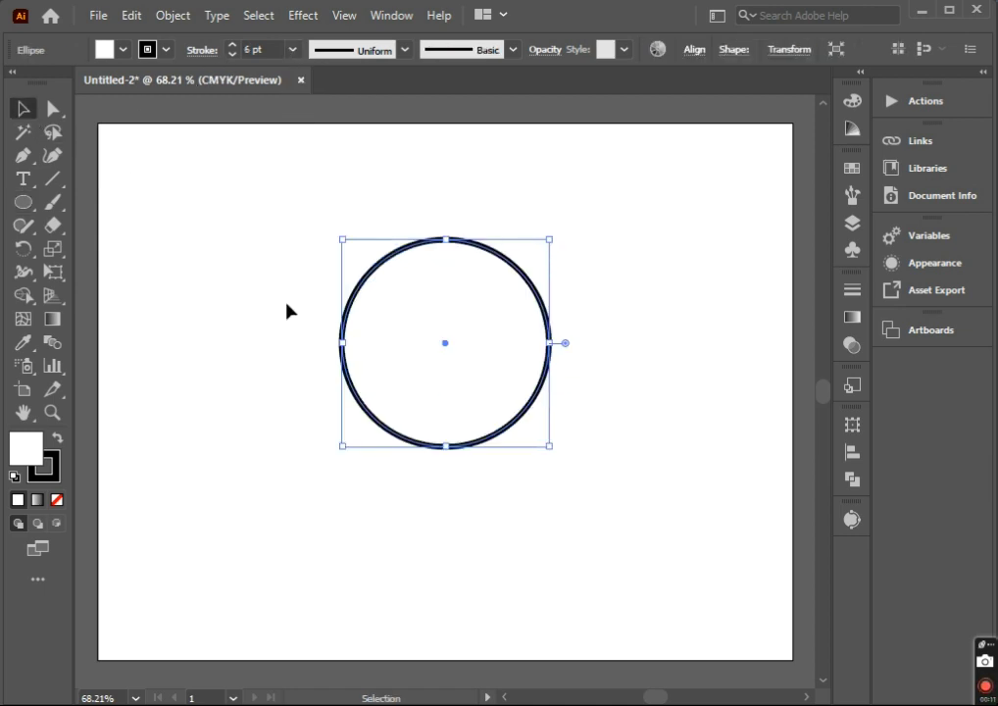
- Draw a small circle near the lower left of the artboard
click(211, 276)
click(23, 203)
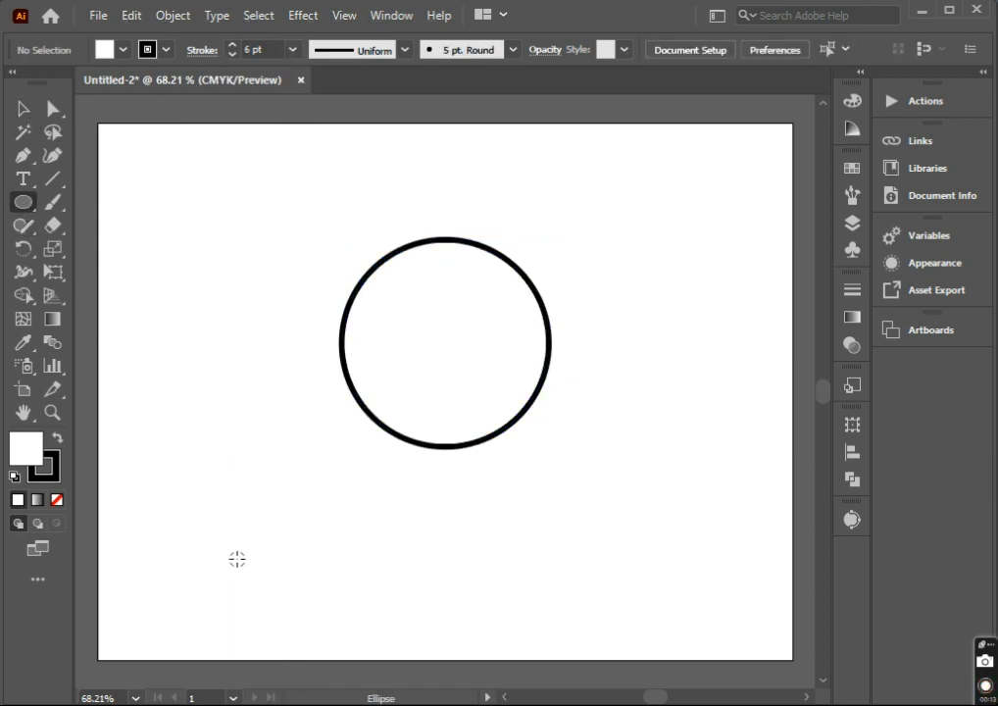
drag(237, 559, 266, 585)
- Copy the small circle sideways and repeat the copy to form a horizontal row of circles
key(v)
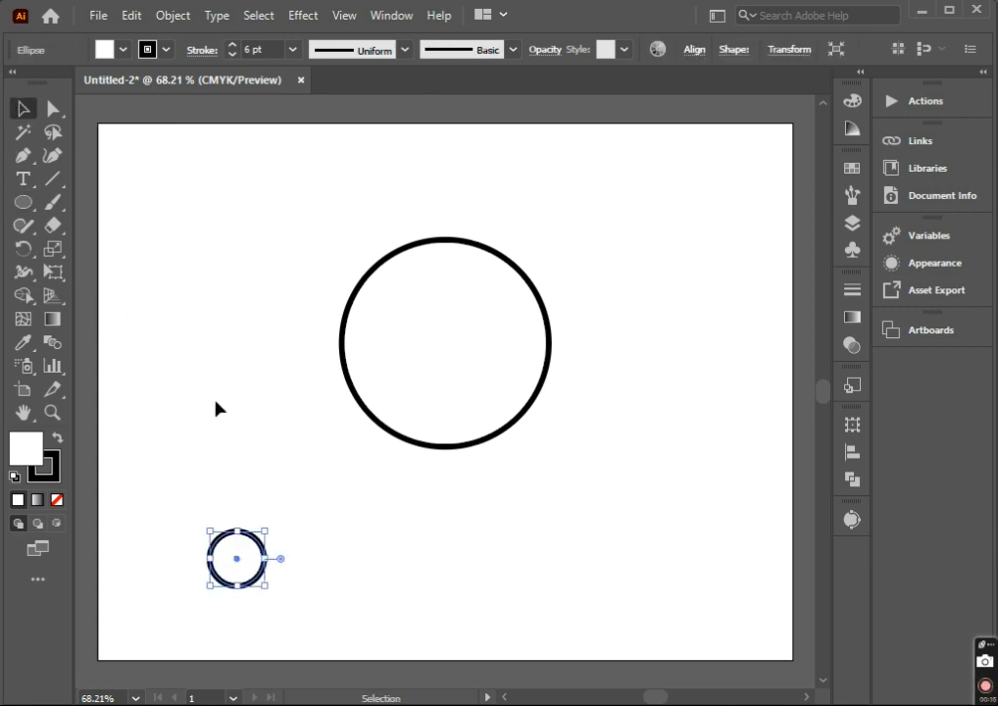
click(218, 408)
drag(272, 569, 313, 569)
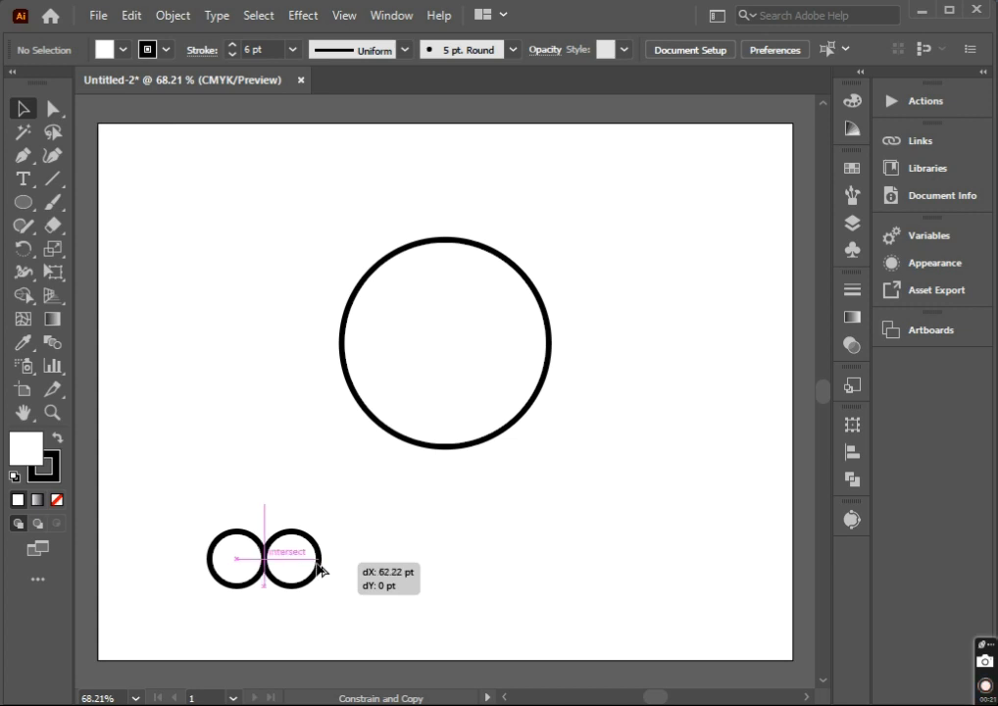
drag(313, 569, 324, 568)
key(ctrl+d)
key(ctrl+d)
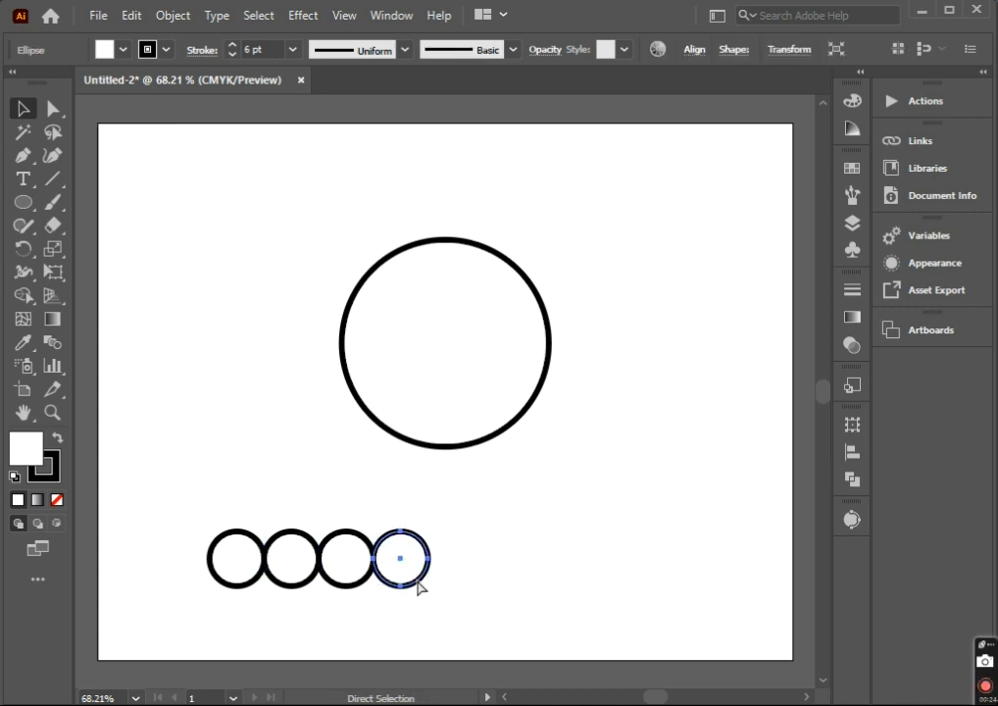
key(ctrl+d)
- Move the row of five circles onto the large circle's middle and scale it to fit edge to edge
drag(187, 510, 495, 616)
drag(455, 562, 556, 345)
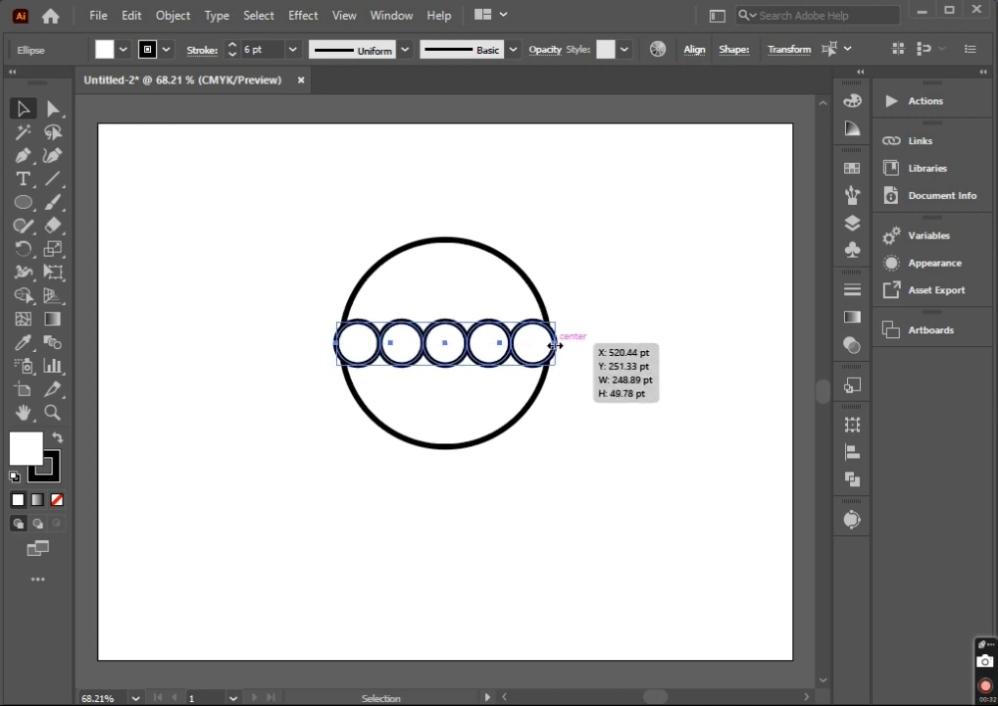
drag(555, 345, 549, 343)
drag(323, 326, 546, 493)
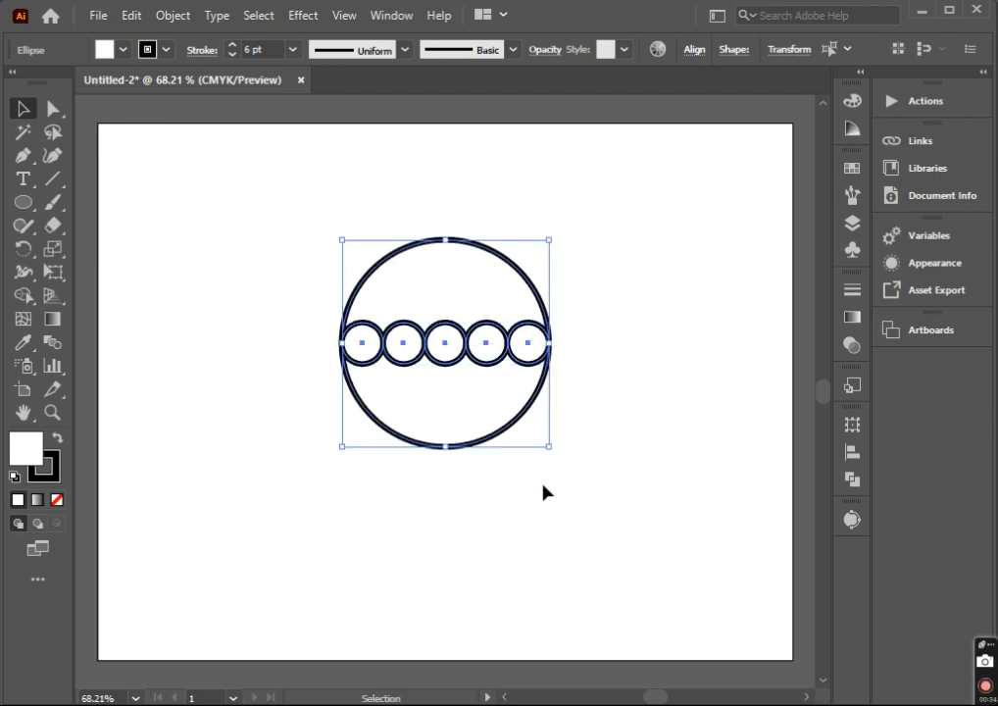
- Use Shape Builder to delete the large circle's lower half and the small circles' regions
click(25, 294)
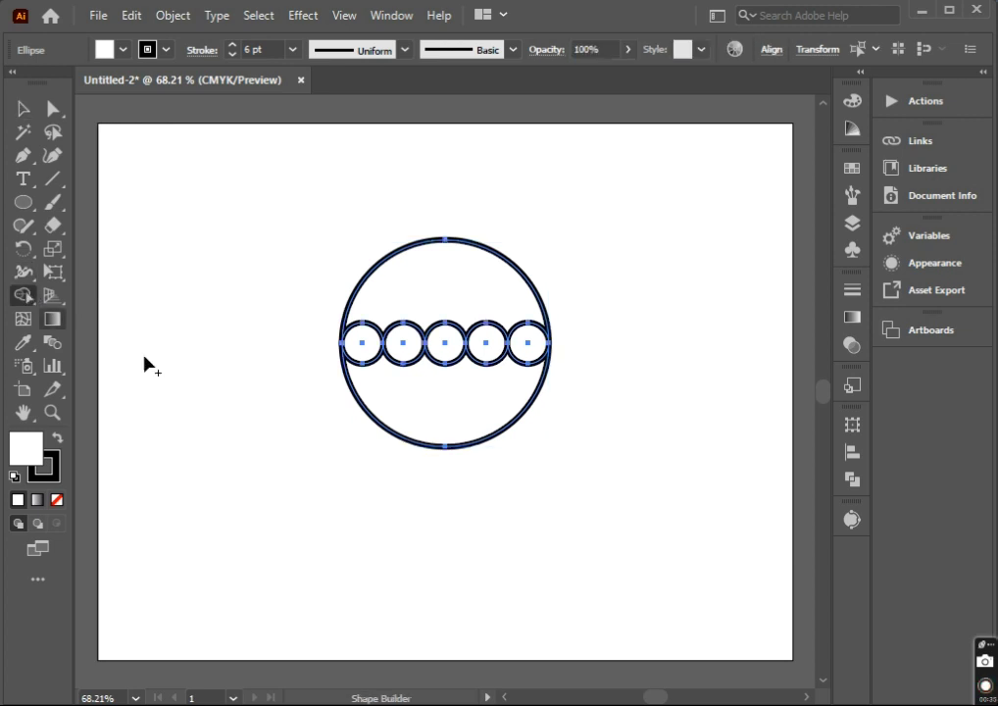
alt+click(506, 452)
drag(534, 345, 362, 351)
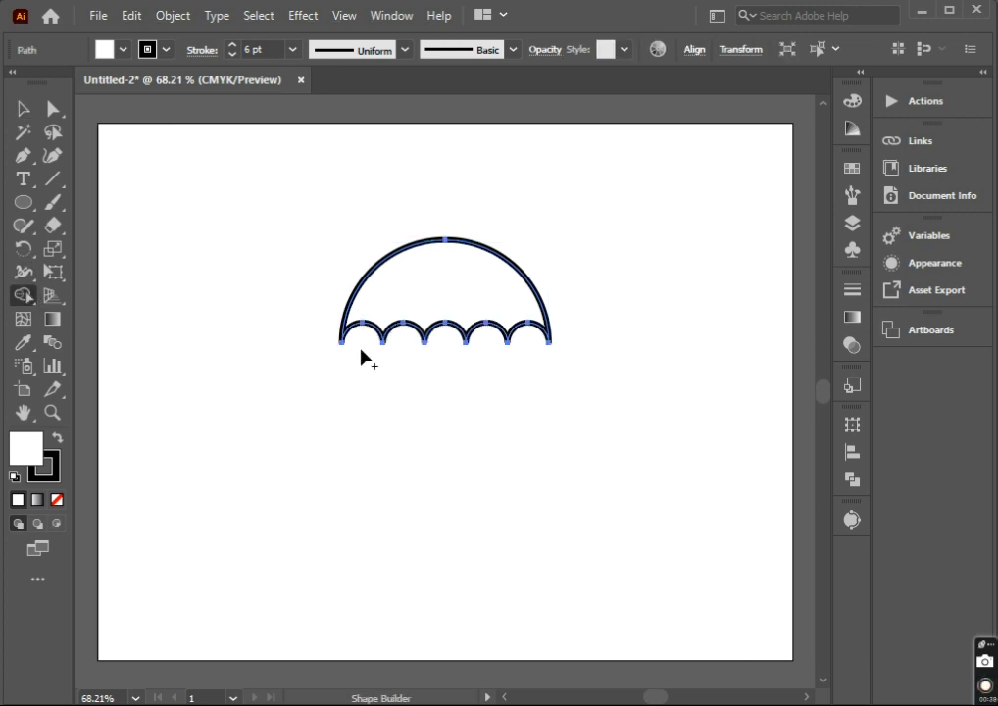
click(23, 108)
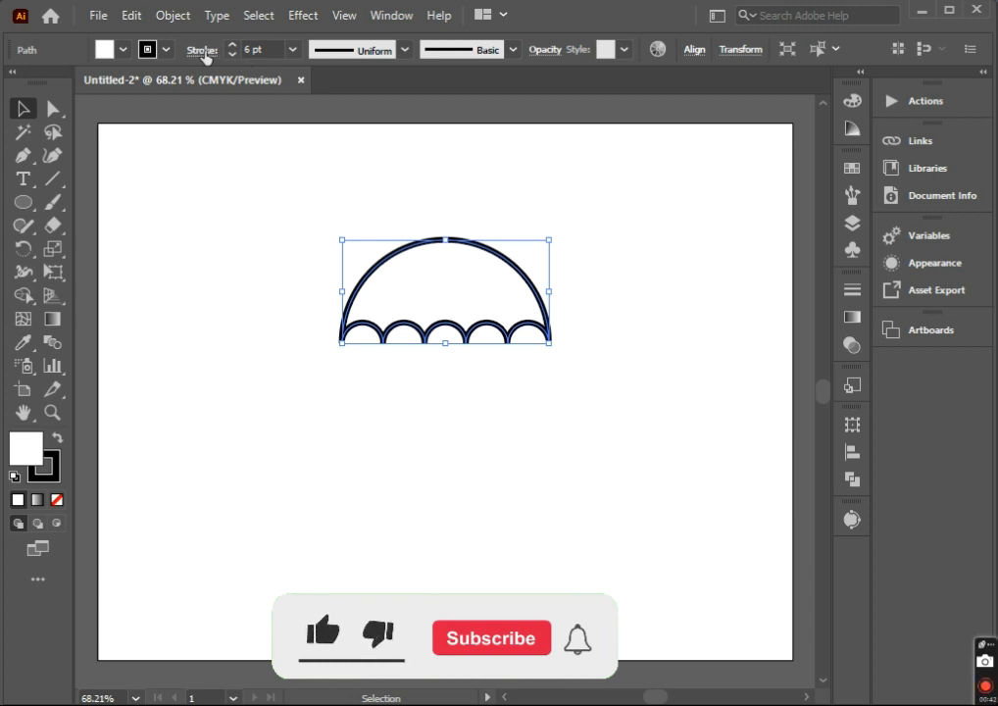
click(203, 49)
click(419, 519)
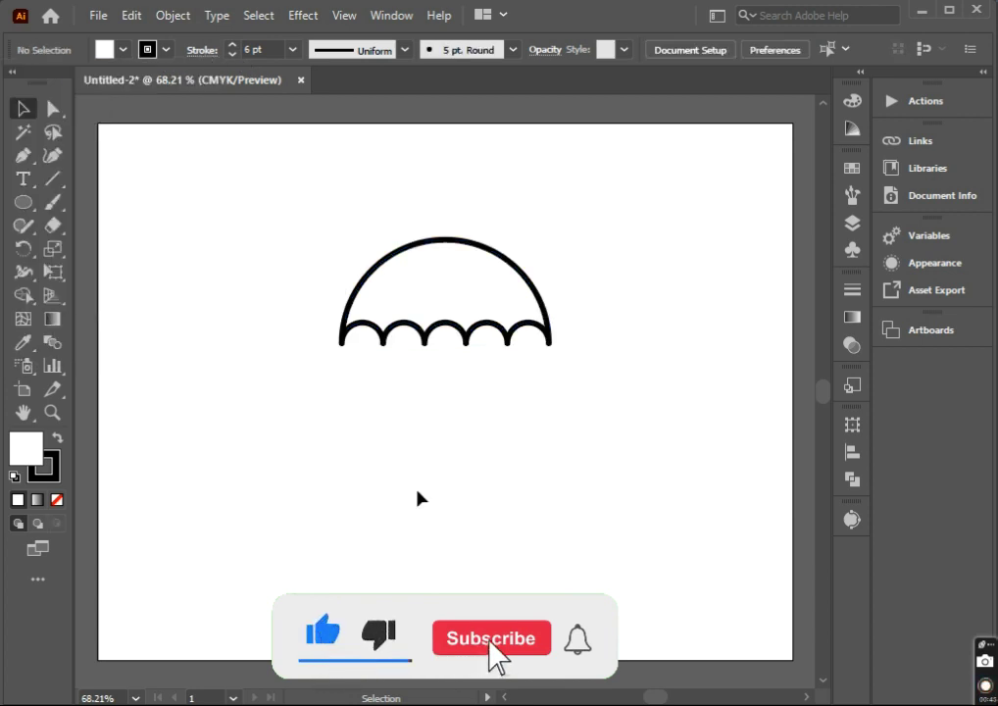
- Pen a curved rib from the second scallop point to the canopy top, with fill set to None
click(24, 155)
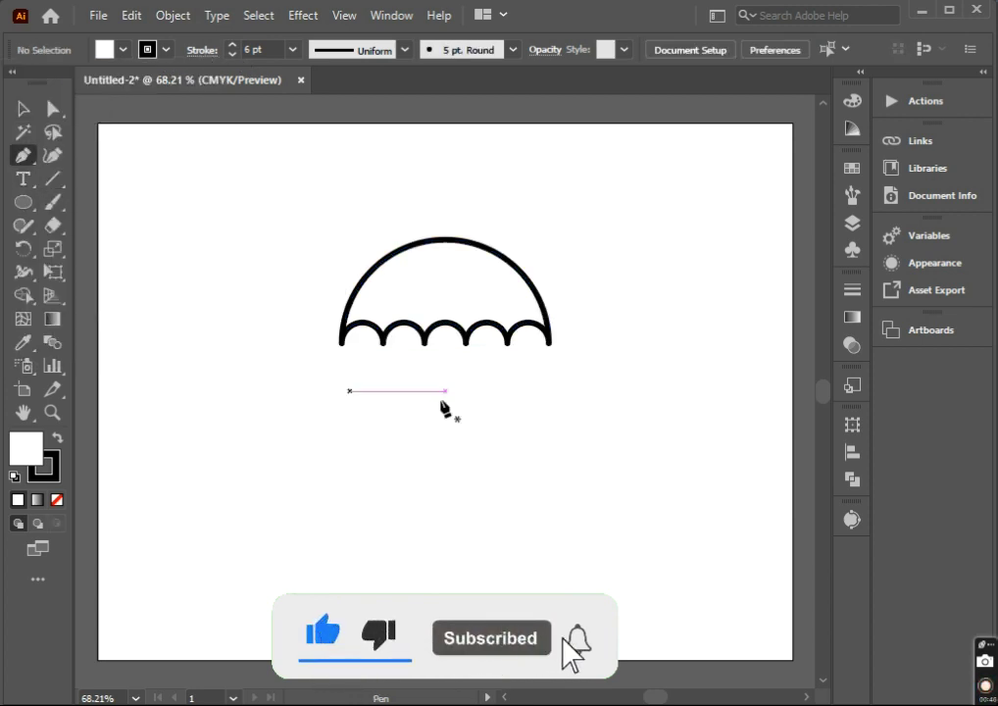
click(382, 343)
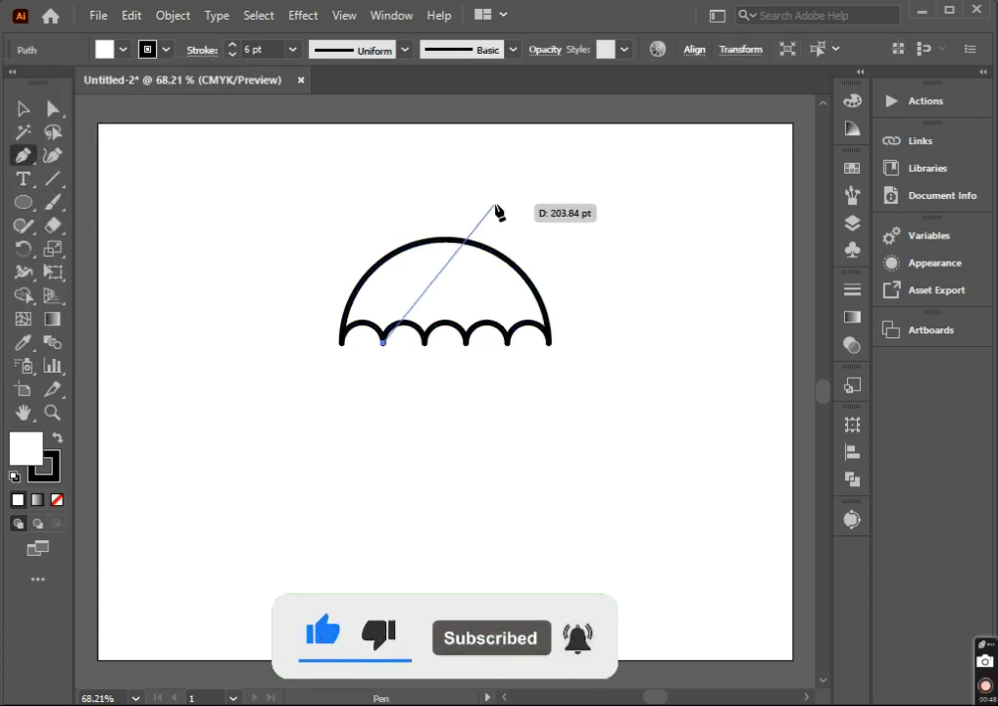
mouse_move(494, 200)
mouse_down()
mouse_move(610, 156)
mouse_move(512, 218)
mouse_up()
click(445, 238)
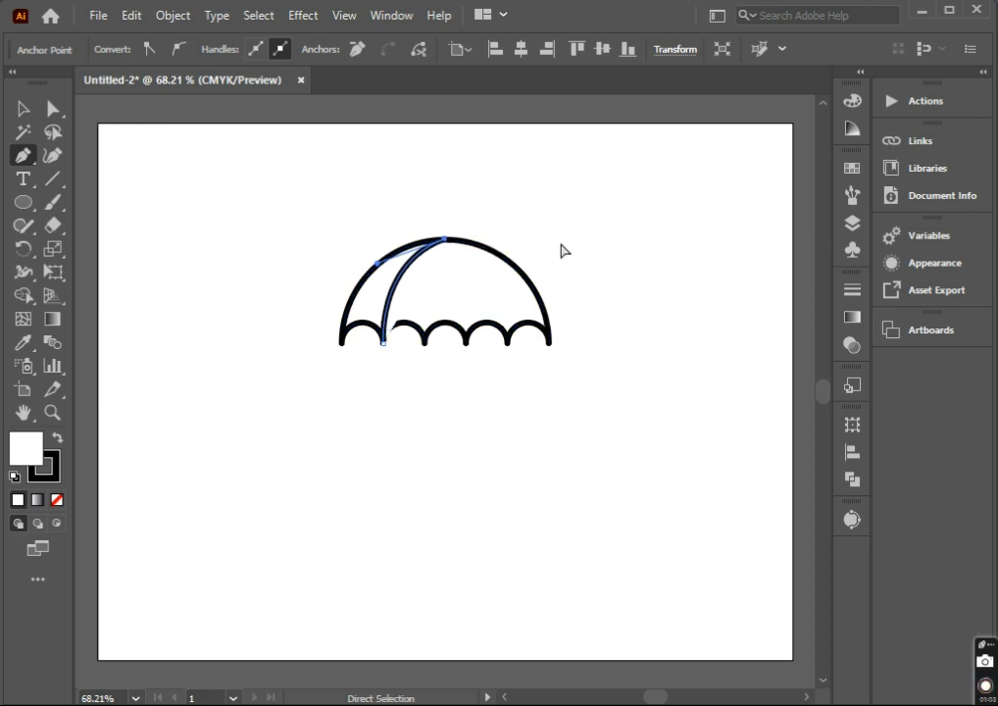
ctrl+click(565, 251)
click(25, 110)
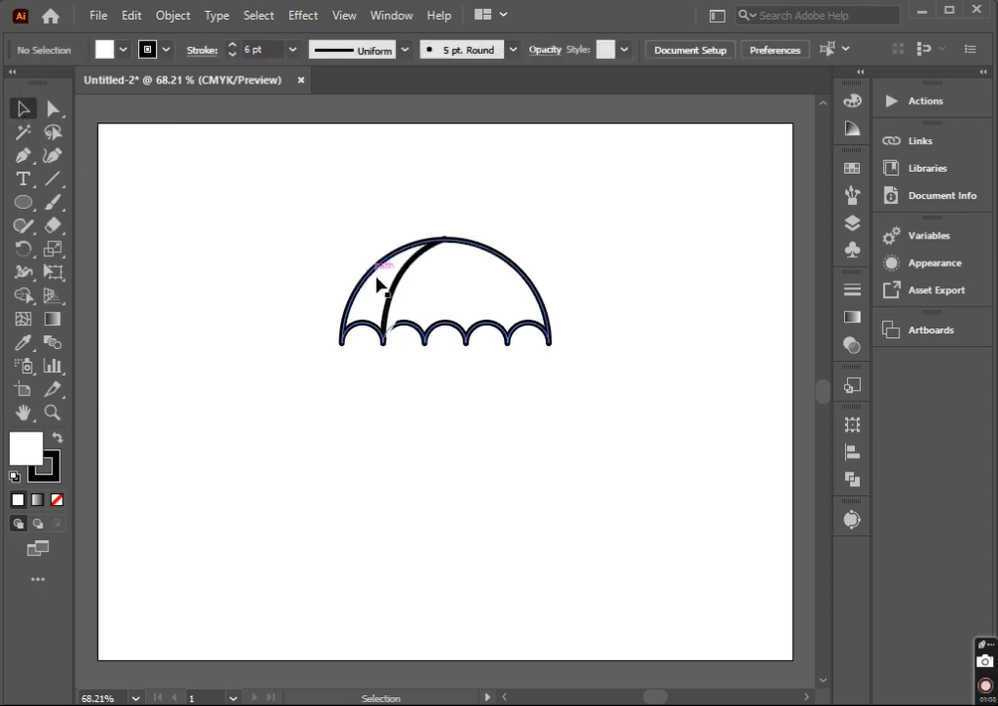
click(387, 289)
click(390, 299)
click(57, 501)
click(355, 477)
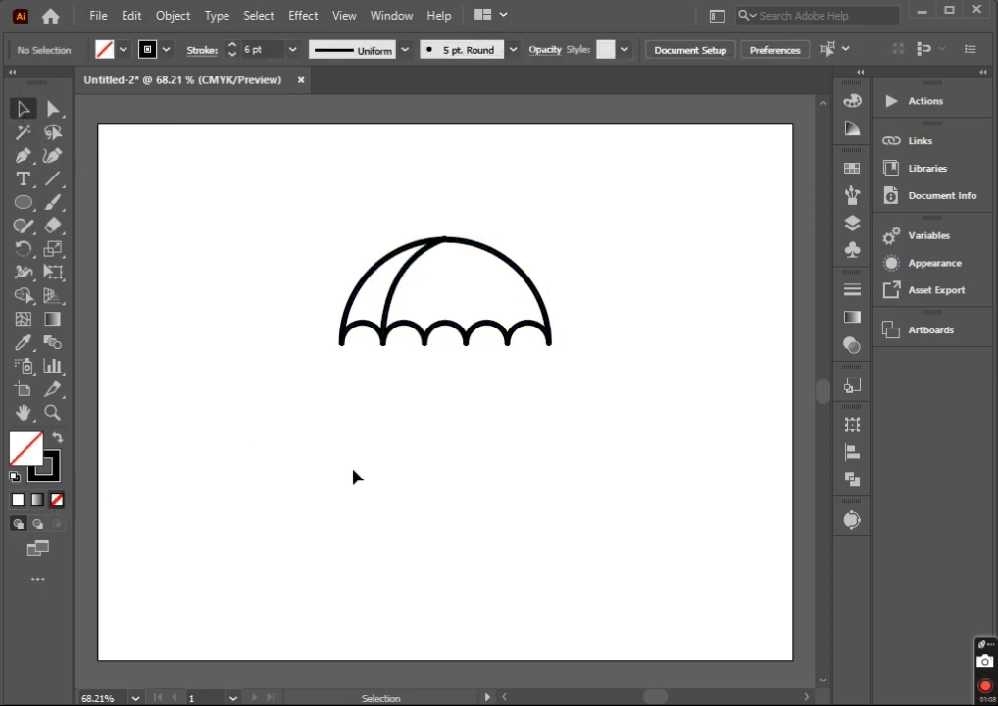
- Draw curved ribs from the middle and next scallop points up to the canopy top
click(23, 155)
click(423, 341)
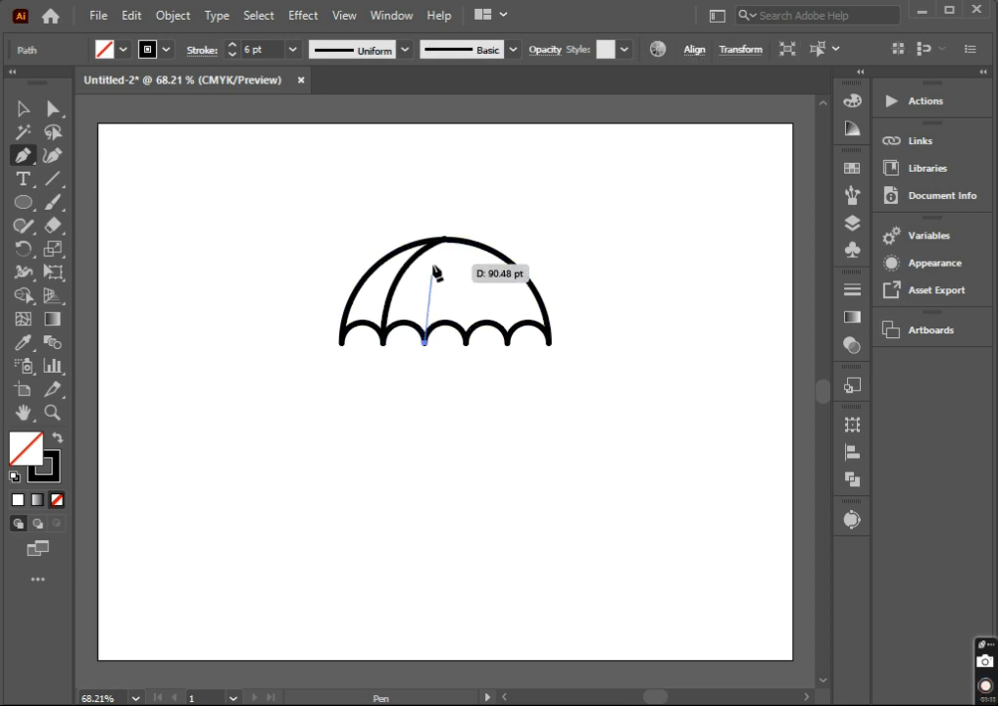
drag(452, 234, 495, 213)
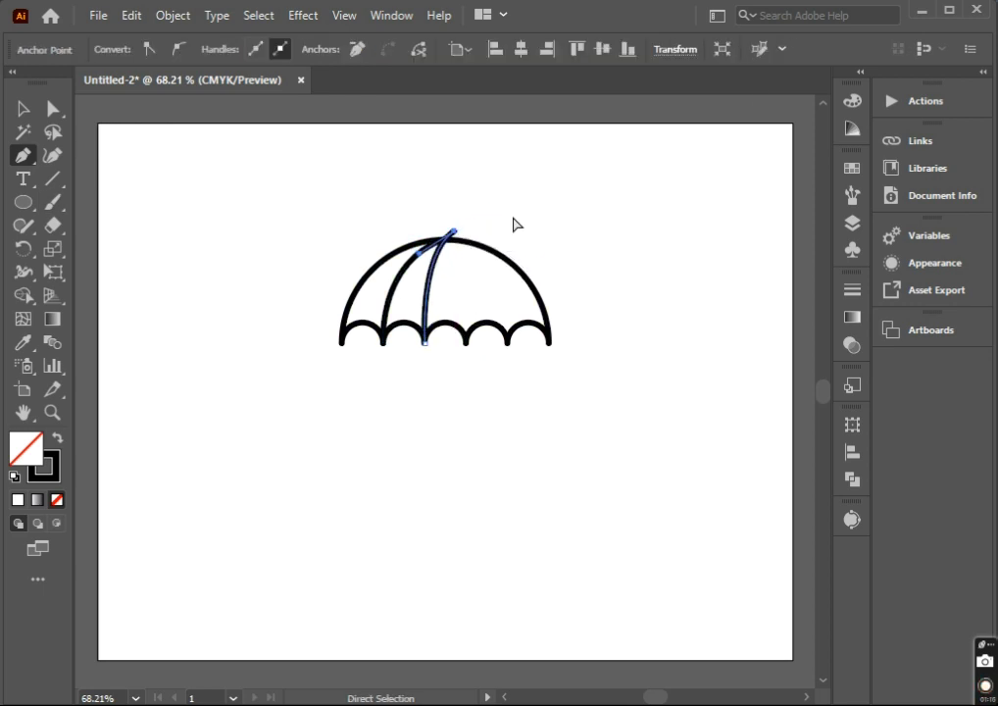
ctrl+click(514, 223)
click(465, 342)
drag(453, 235, 389, 199)
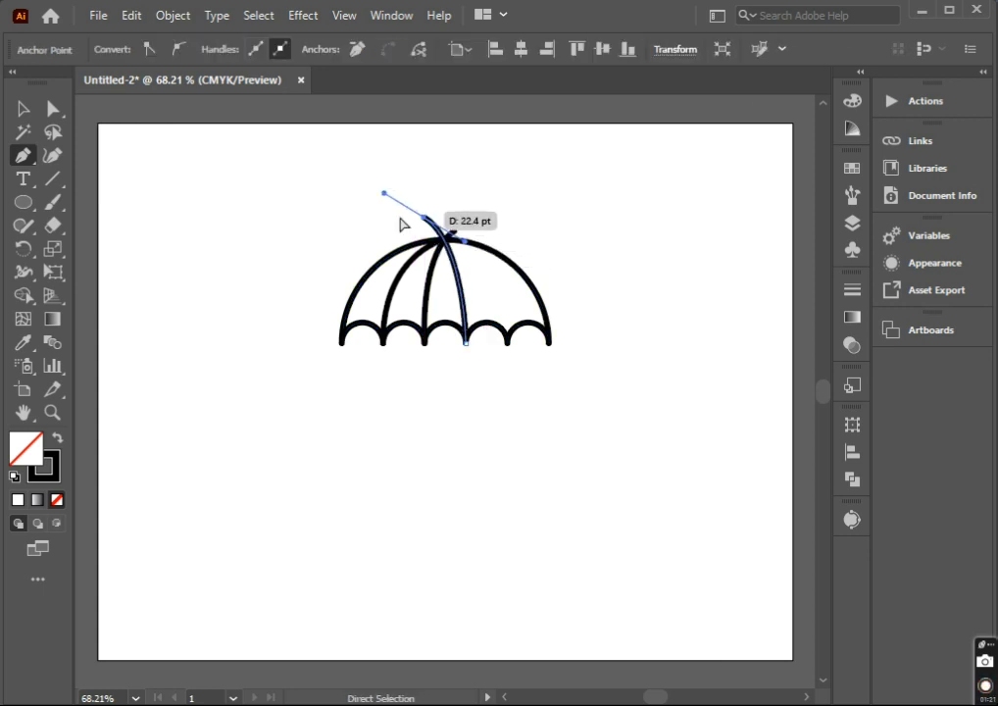
ctrl+click(524, 345)
- Draw and reshape a curved rib from the right scallop point up to the canopy tip
click(507, 341)
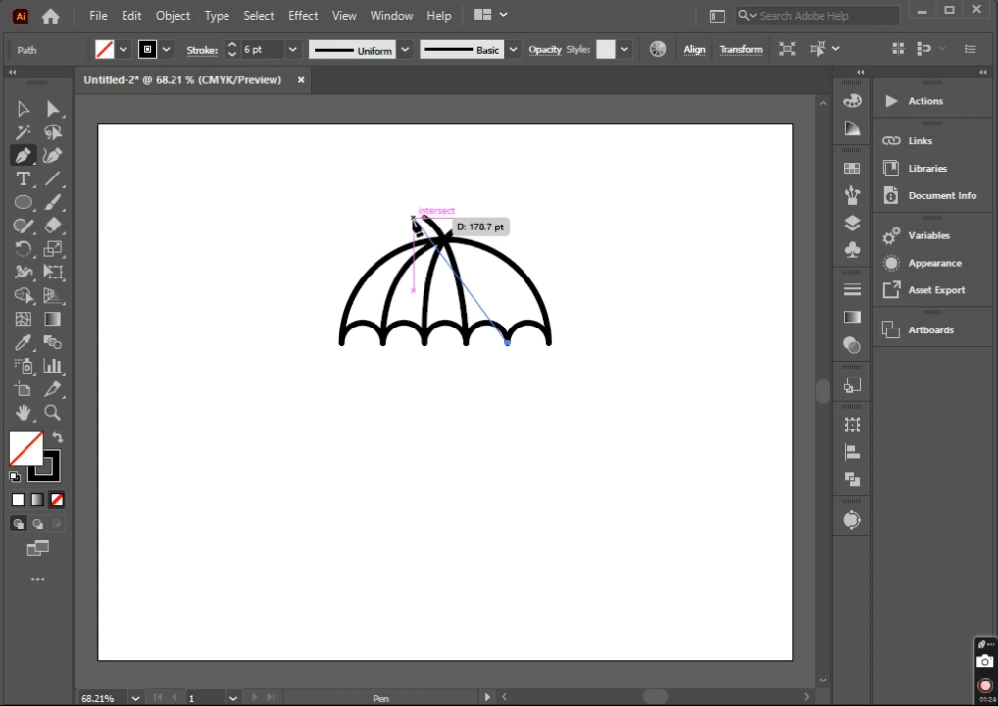
drag(413, 217, 376, 214)
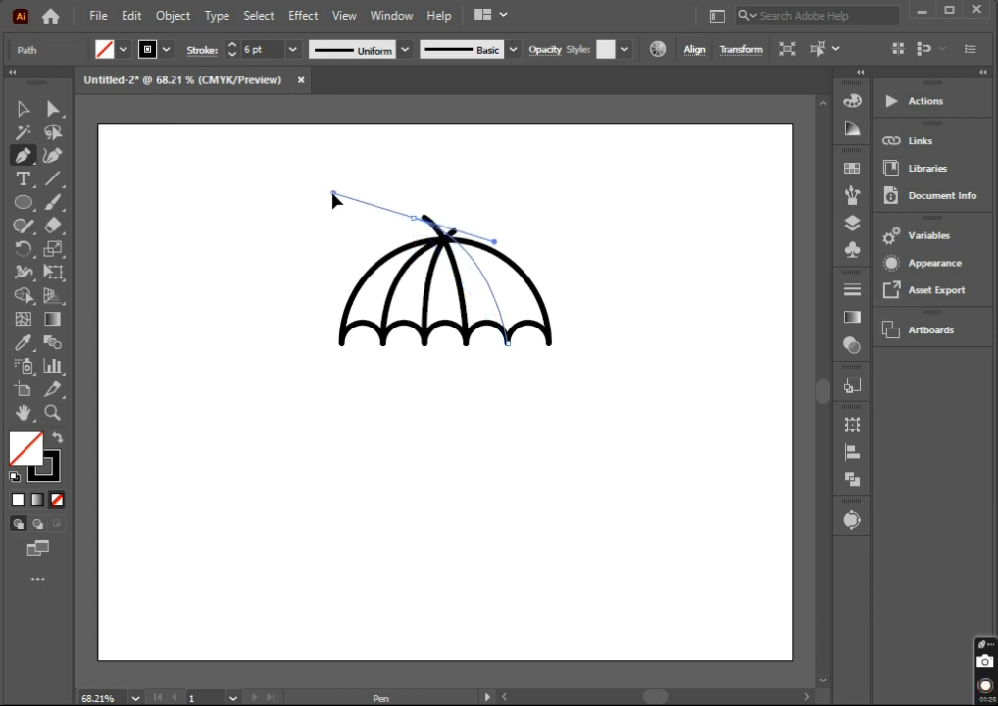
drag(321, 188, 318, 200)
drag(413, 227, 416, 226)
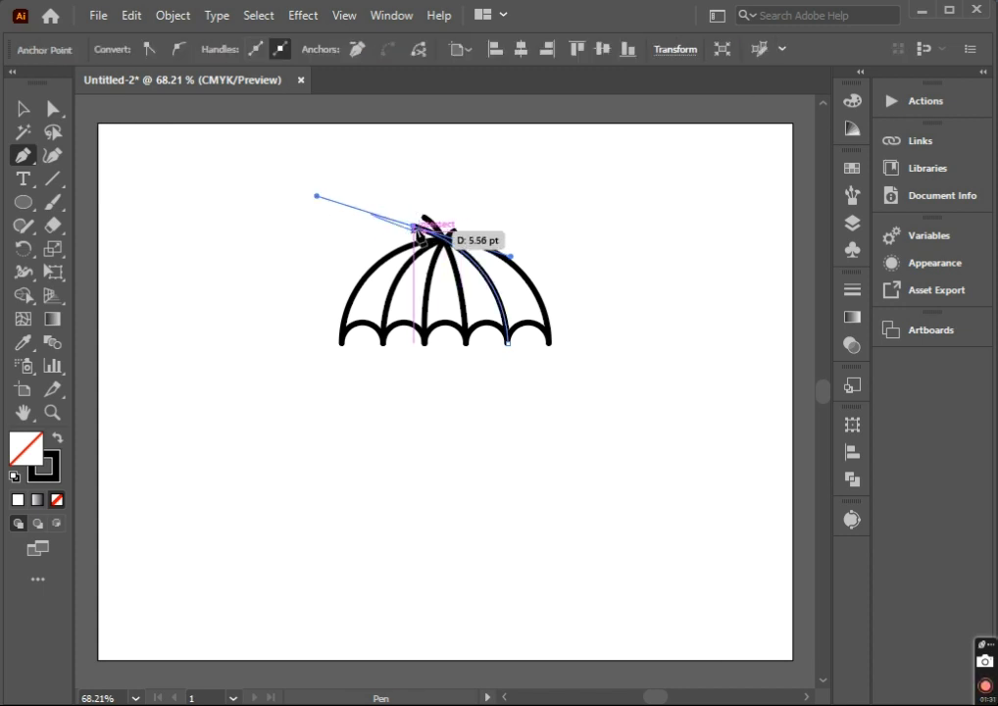
drag(316, 196, 331, 242)
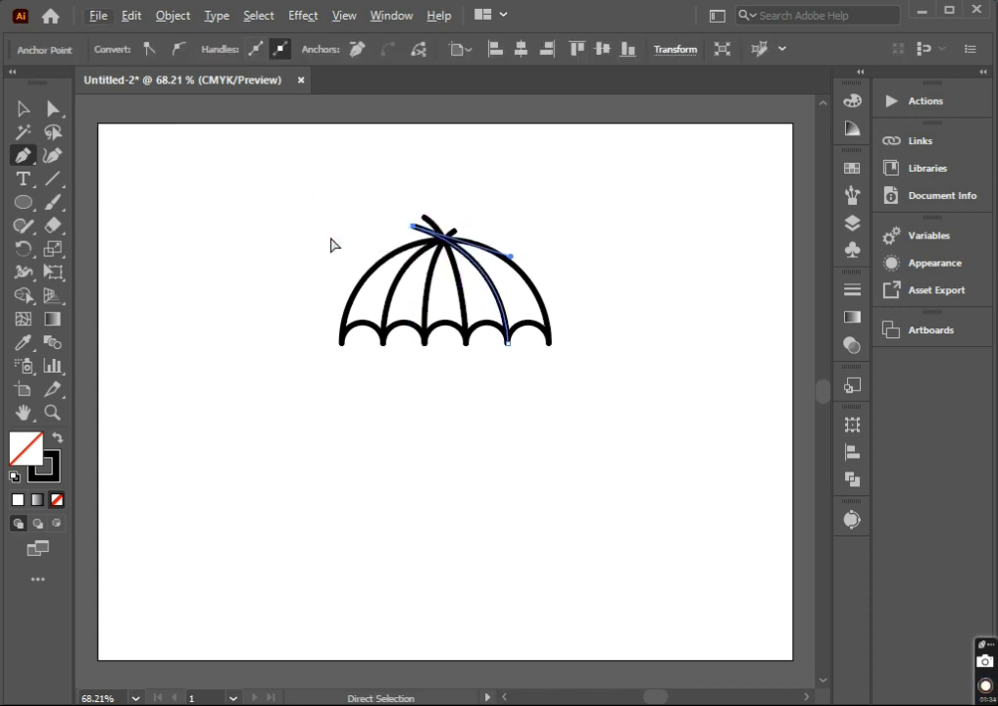
ctrl+click(329, 246)
key(v)
drag(235, 189, 657, 508)
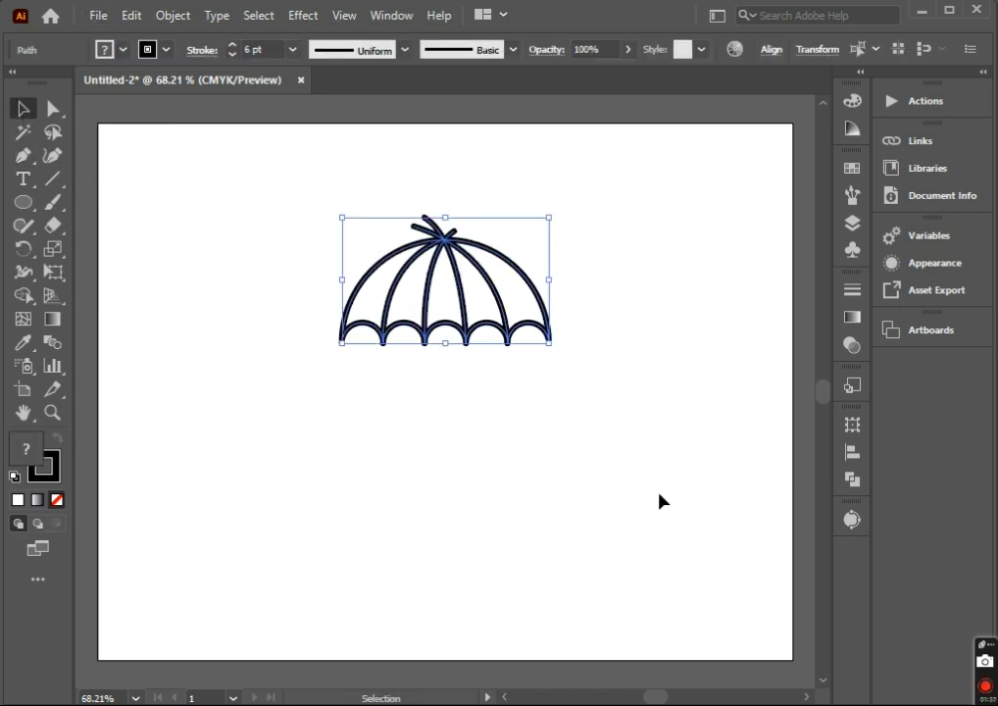
- Delete the stray tails and leftover bump above the canopy tip with Shape Builder
click(24, 295)
scroll(447, 230, up, 5)
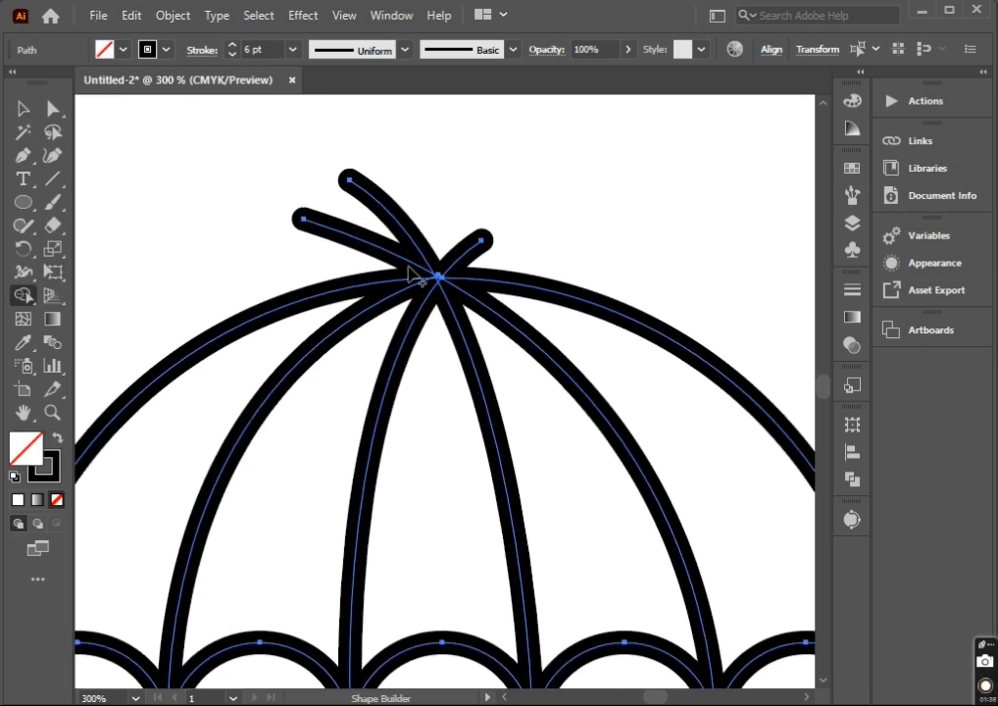
drag(478, 243, 304, 217)
scroll(402, 278, up, 4)
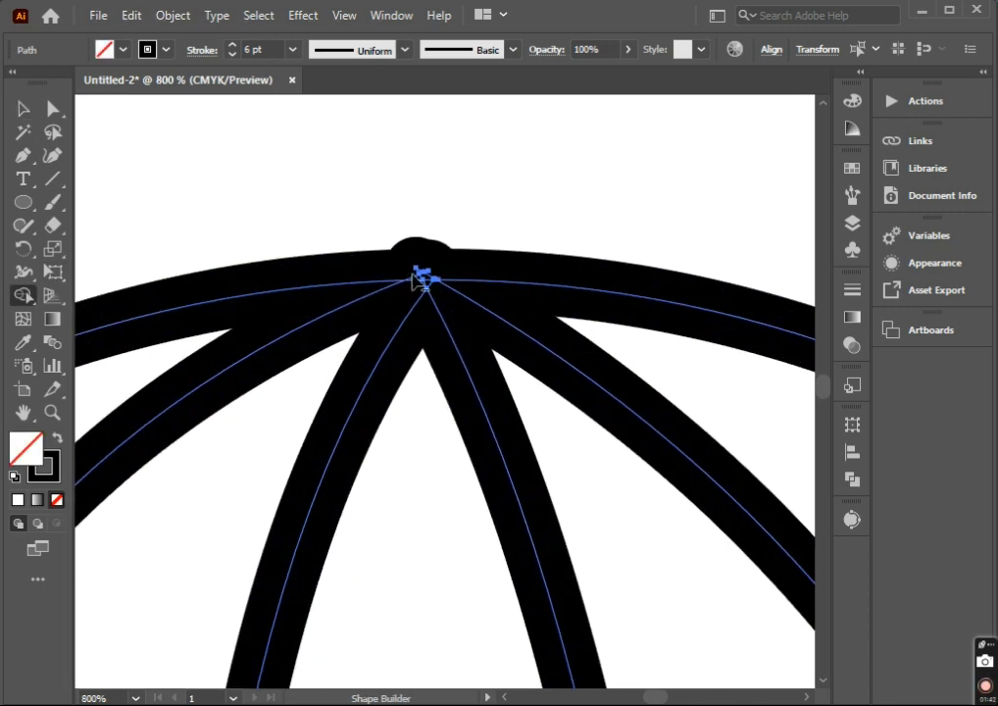
alt+click(418, 270)
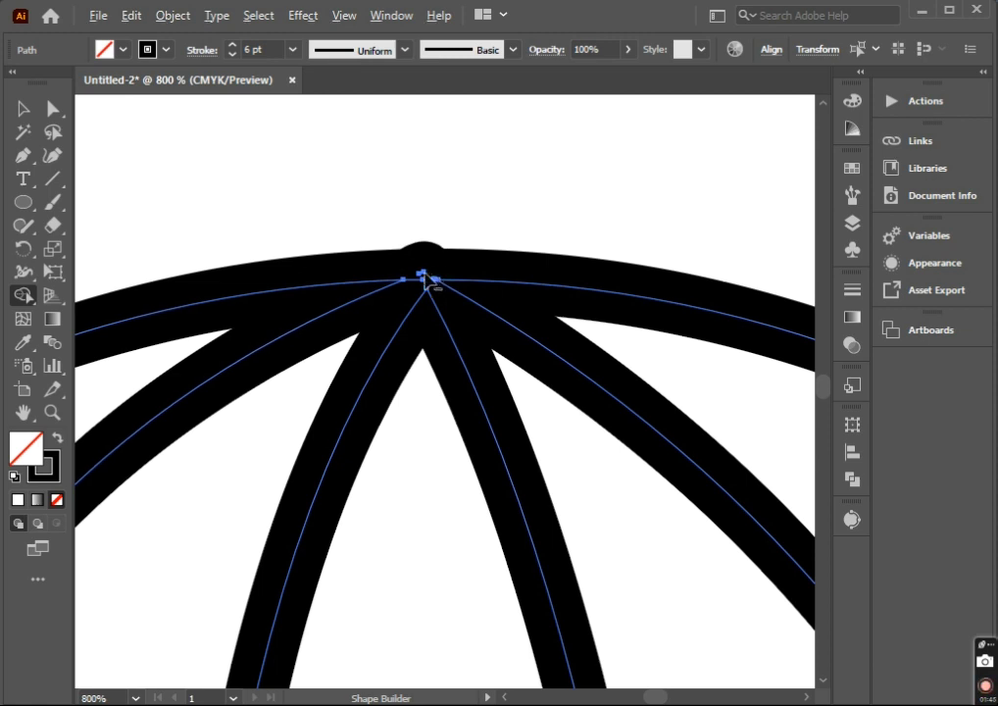
scroll(426, 282, down, 3)
- Scale up the whole umbrella outline by dragging its bounding-box handle
key(v)
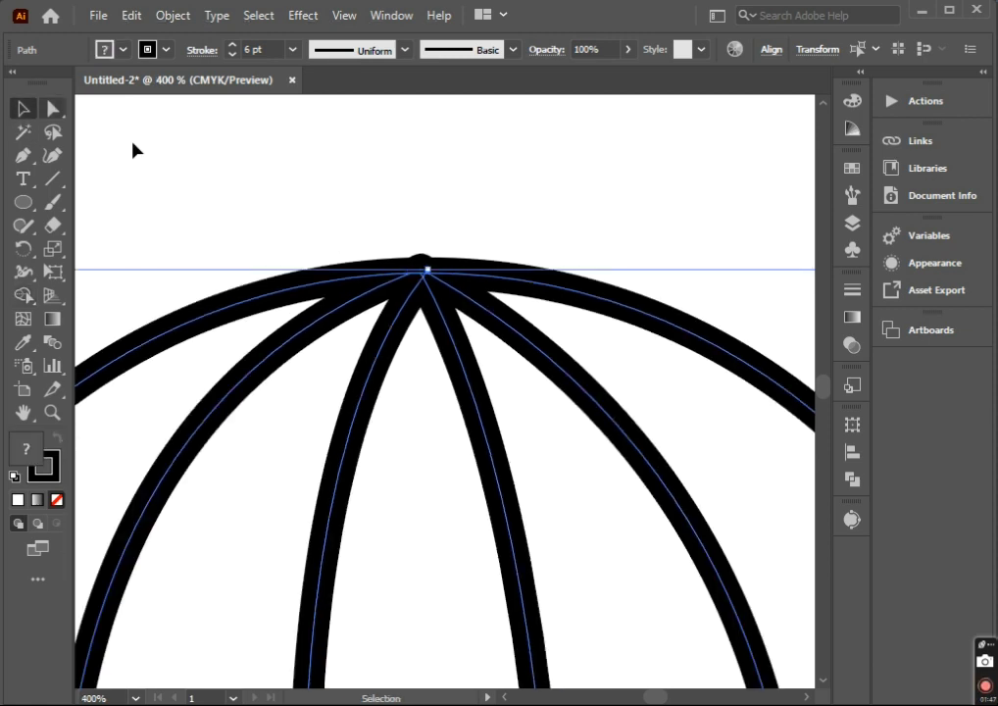
click(133, 149)
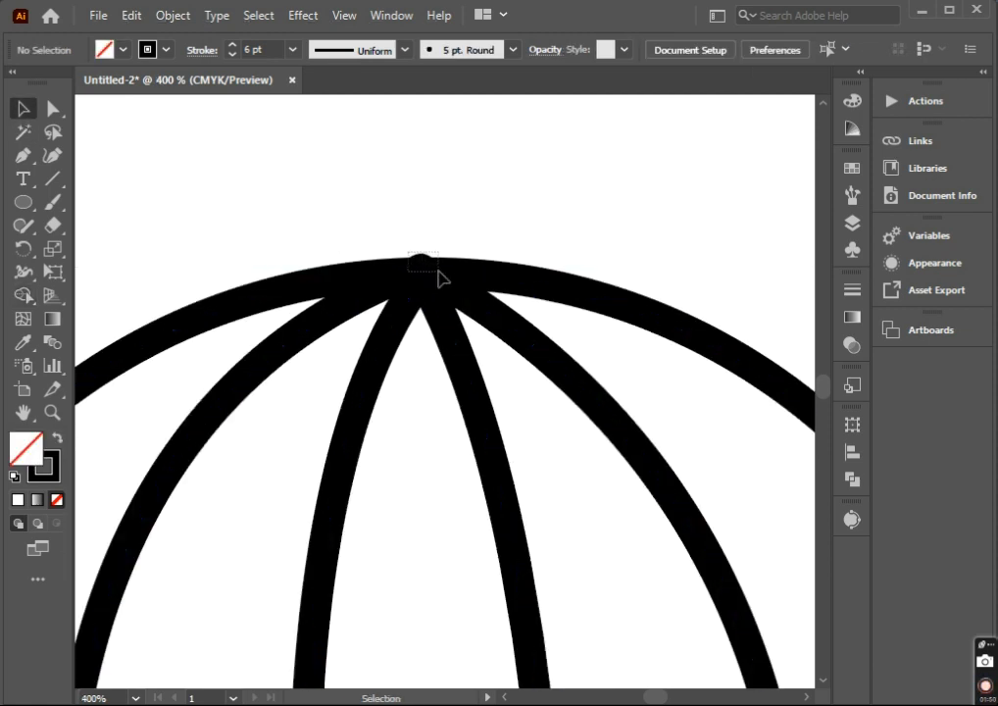
drag(439, 273, 439, 274)
click(436, 249)
scroll(436, 249, down, 4)
click(433, 363)
scroll(550, 428, down, 2)
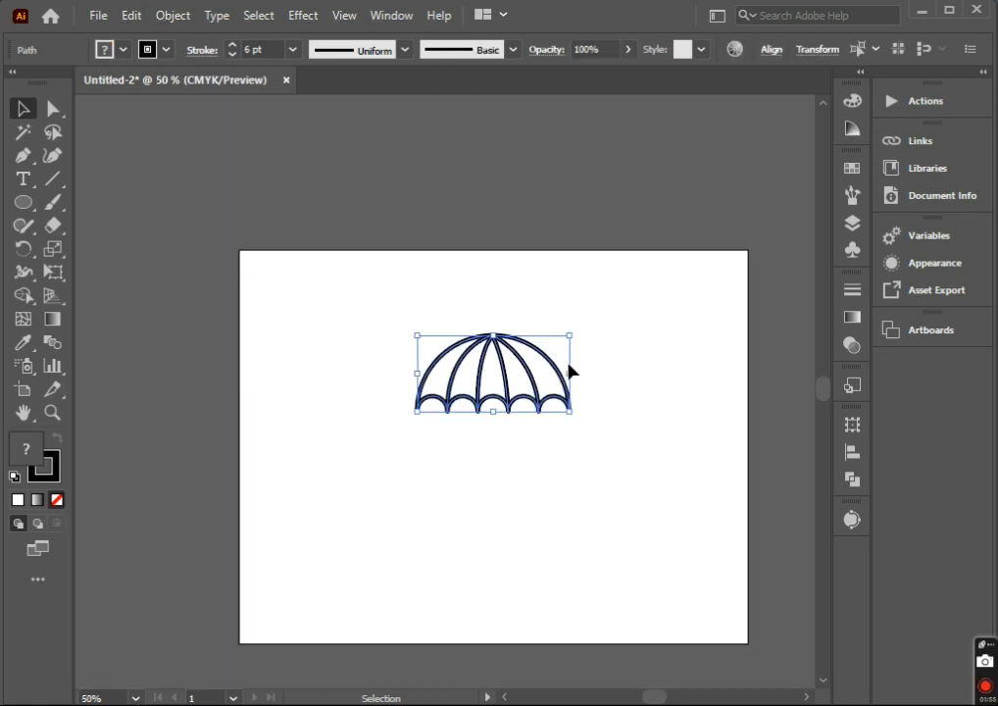
drag(568, 371, 607, 372)
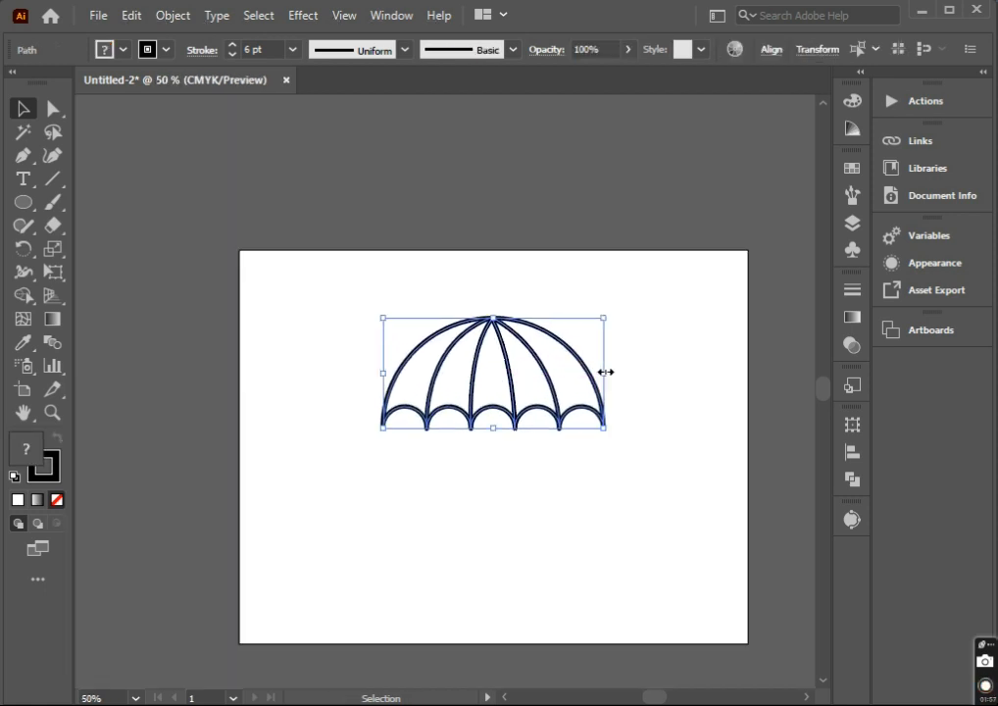
click(407, 447)
- Fill the leftmost, middle and rightmost canopy panels red-orange with Shape Builder
click(105, 48)
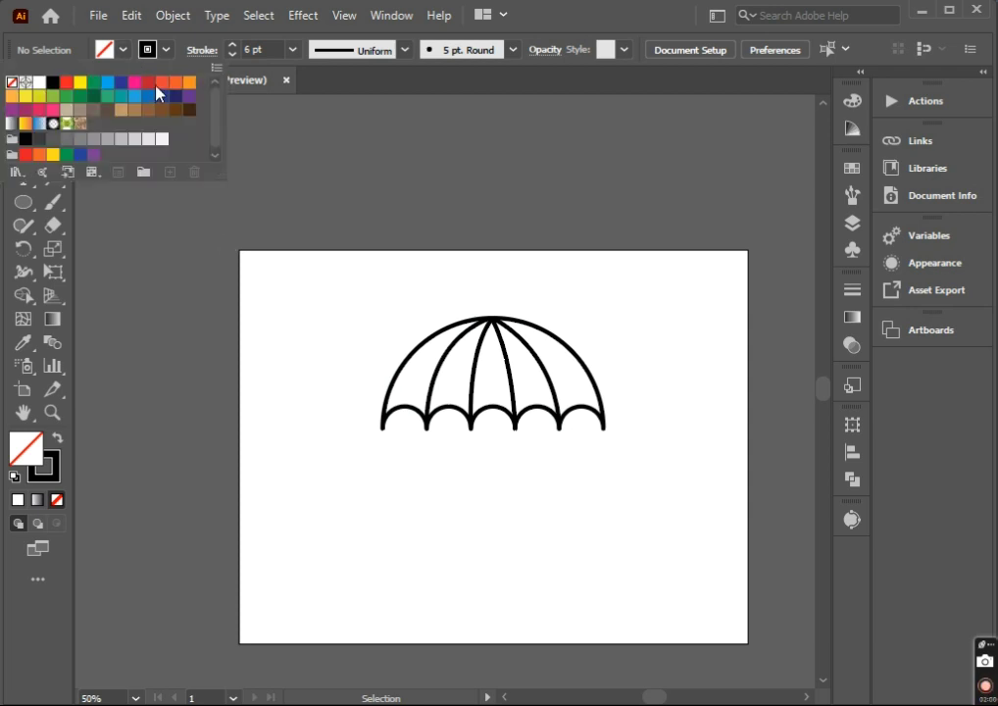
click(158, 91)
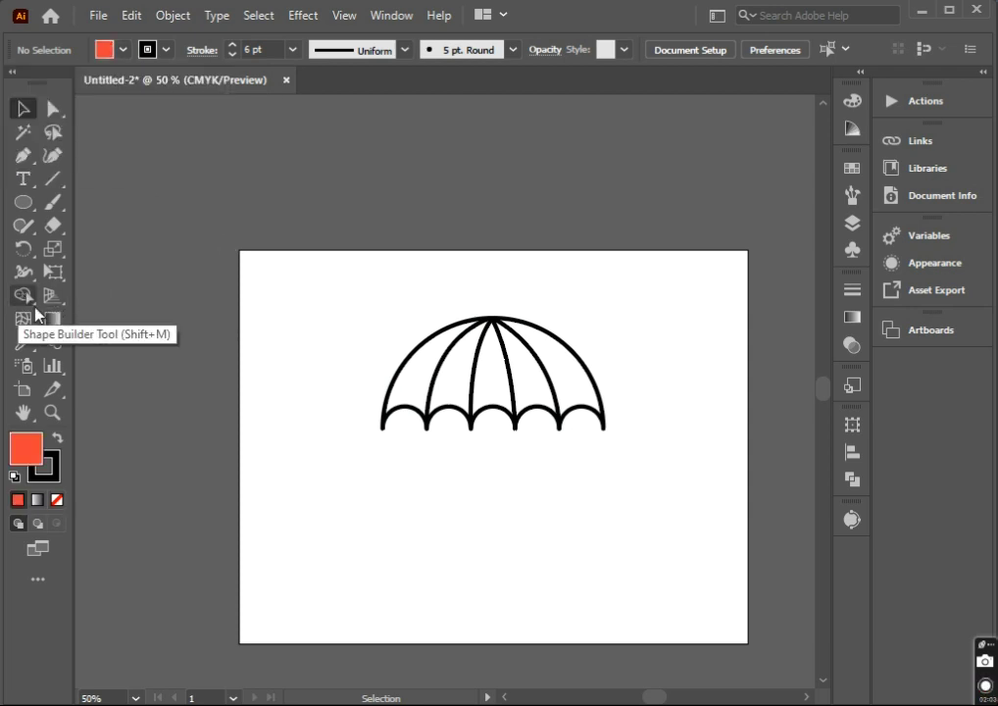
key(v)
click(472, 391)
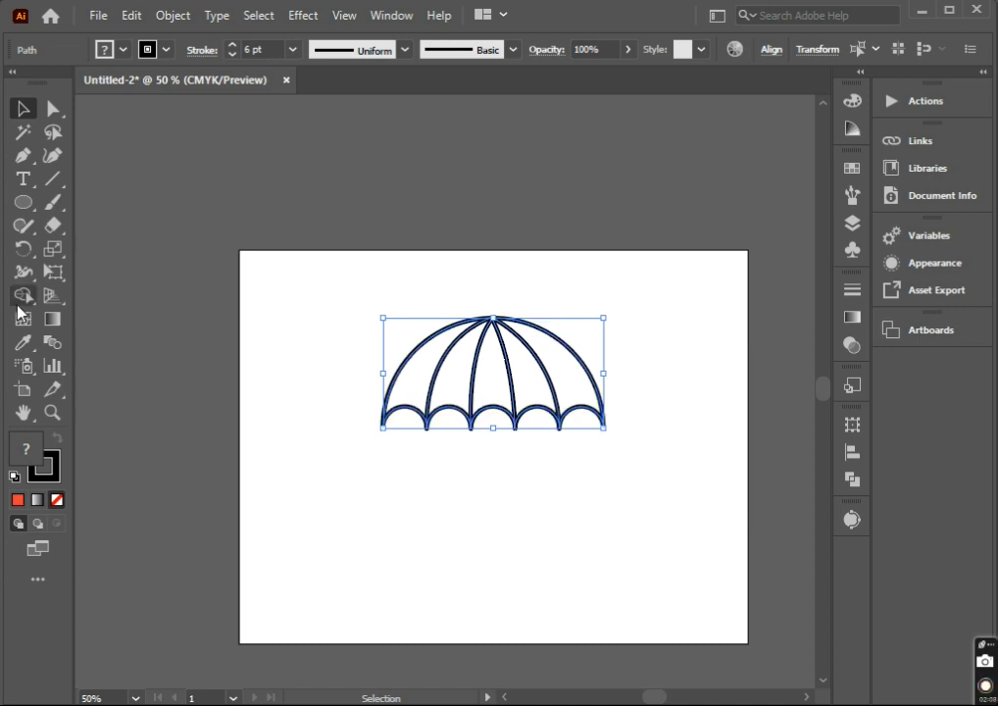
click(21, 297)
click(423, 384)
click(495, 384)
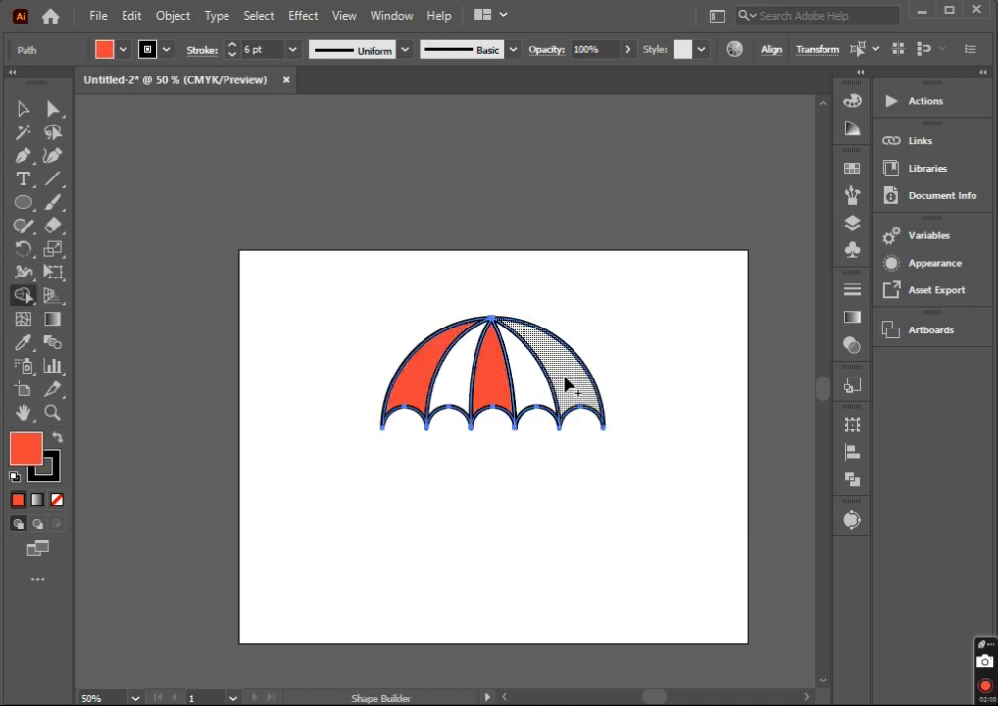
click(566, 386)
- Fill the second and fourth canopy panels blue
click(124, 50)
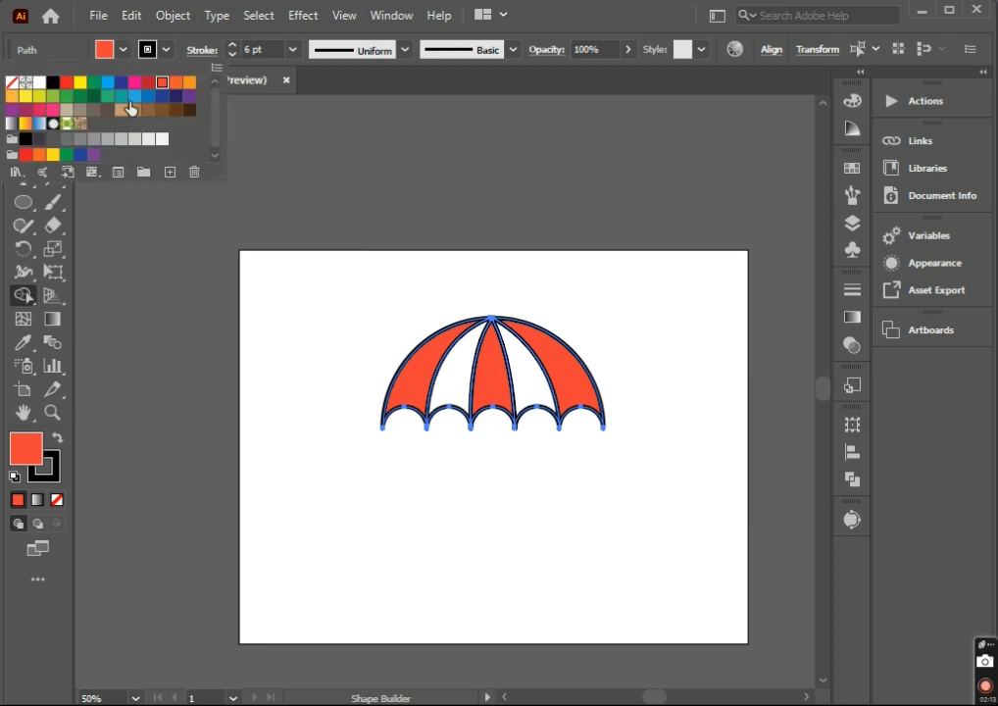
click(411, 378)
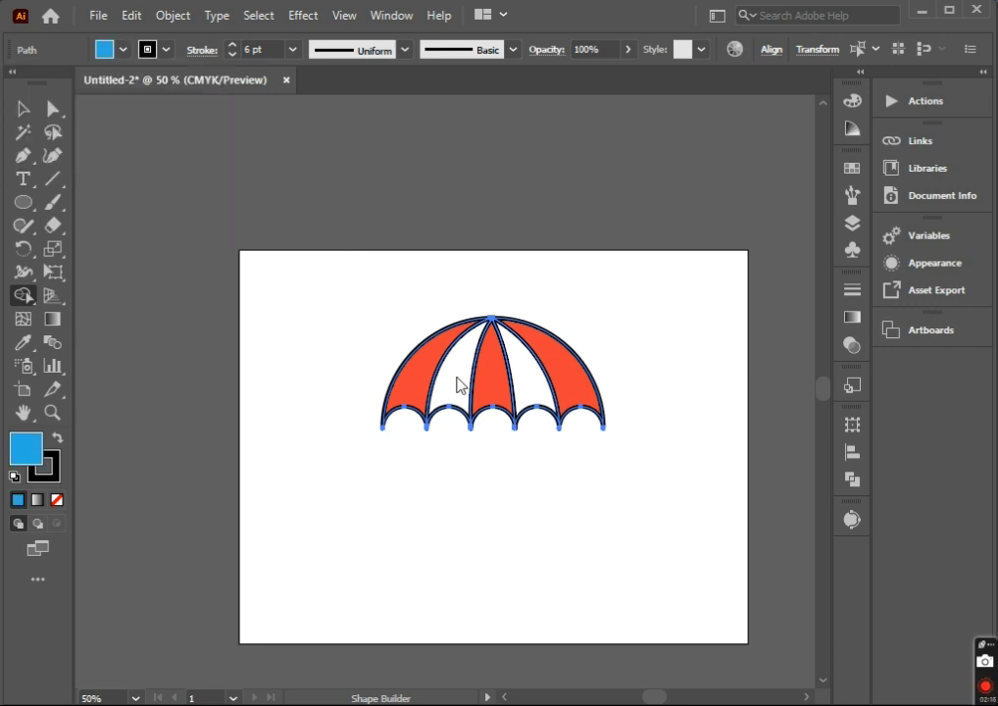
click(461, 385)
click(531, 384)
key(v)
click(374, 433)
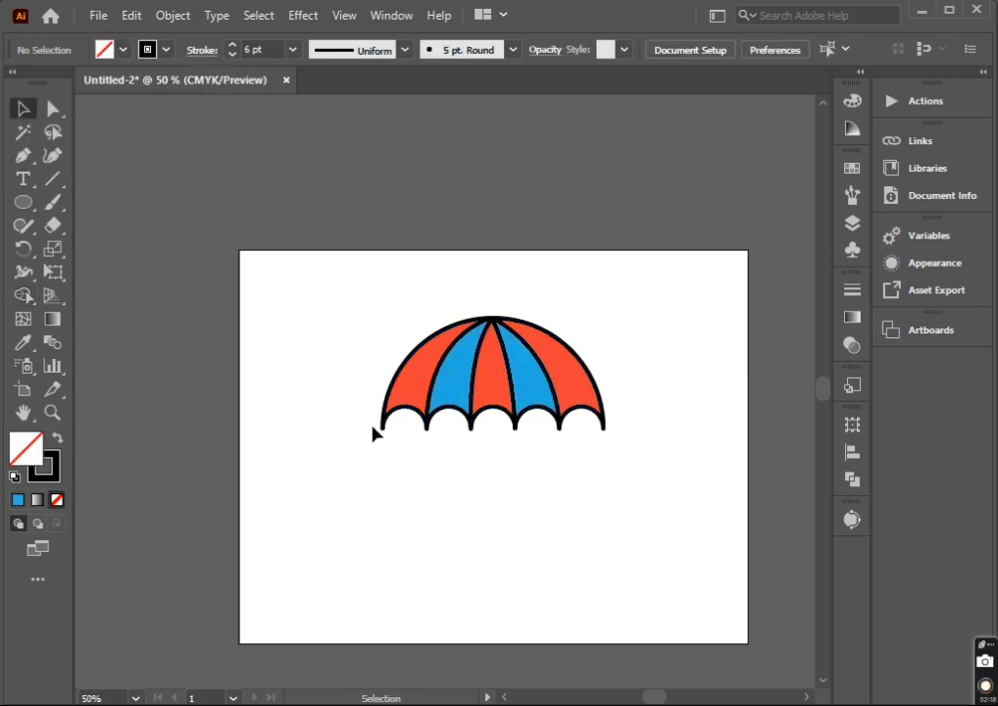
click(22, 159)
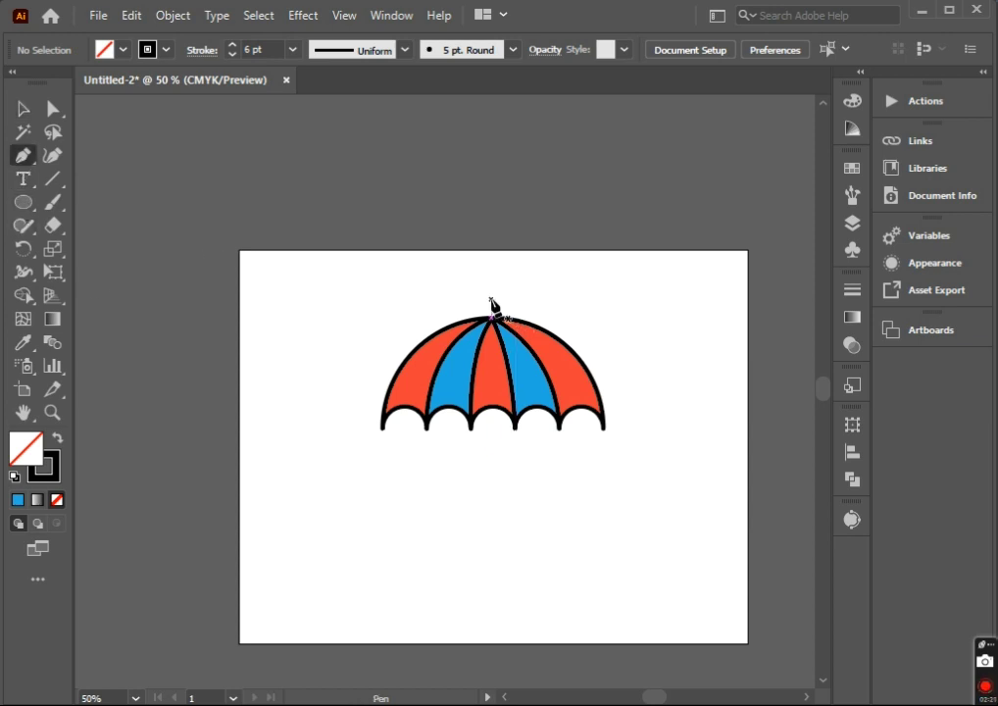
- Pen a handle path down from the canopy top with an upturned hook, rounding its bottom corners
click(492, 298)
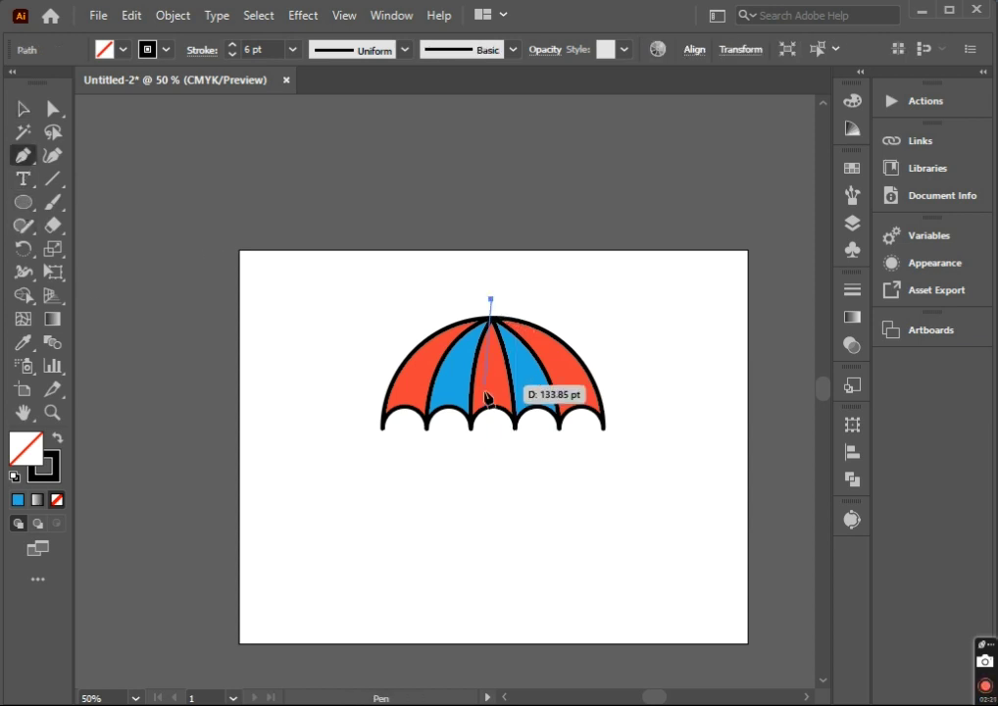
click(492, 526)
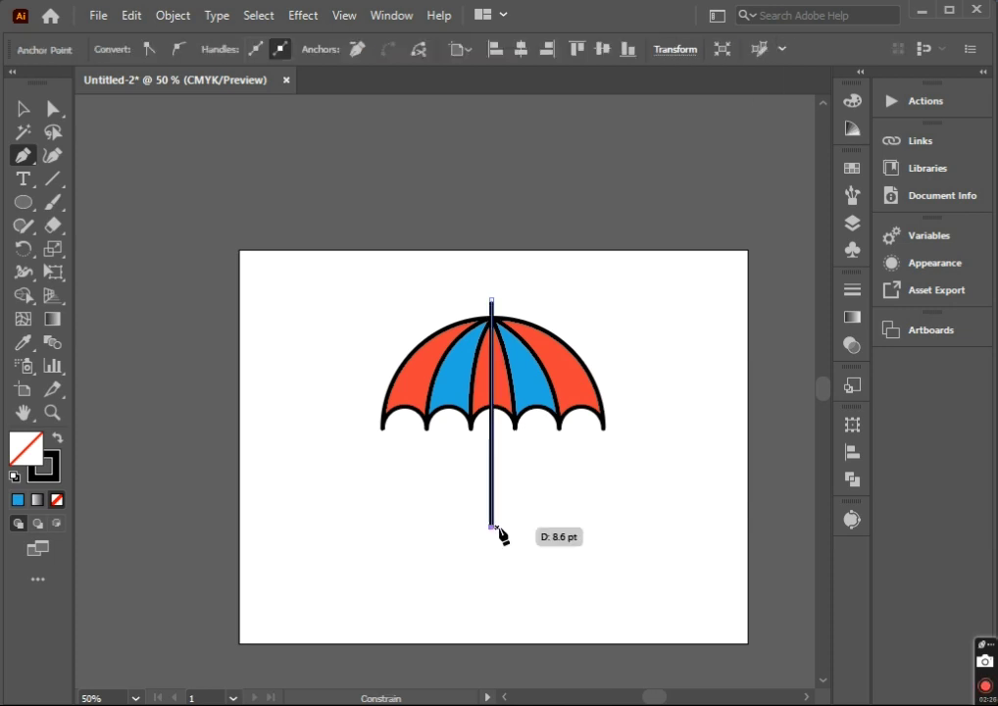
click(515, 527)
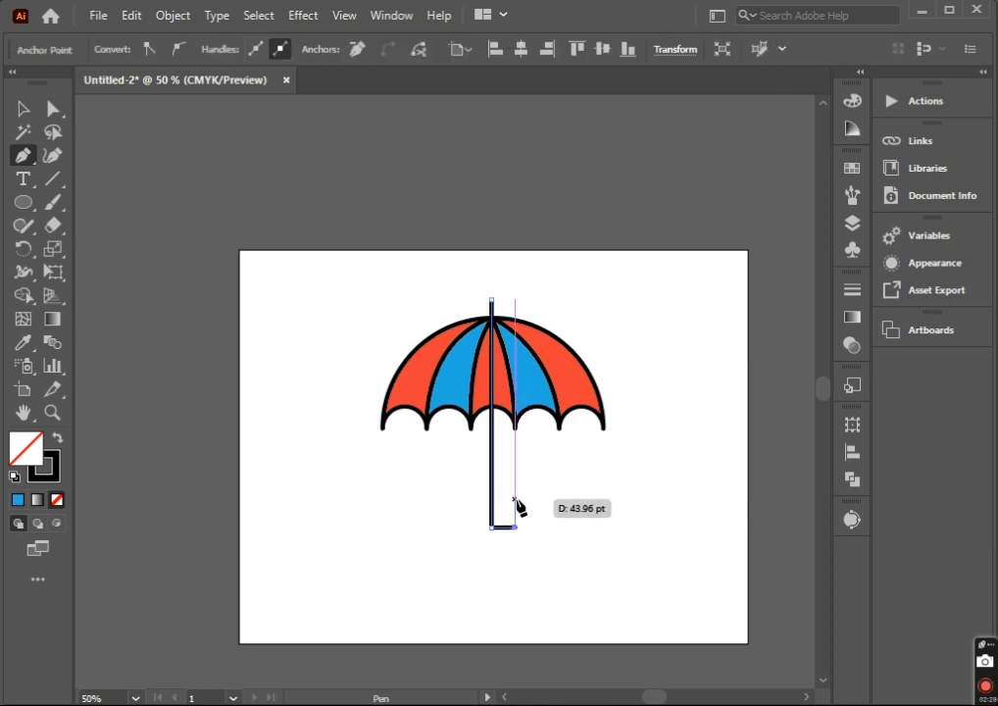
click(515, 502)
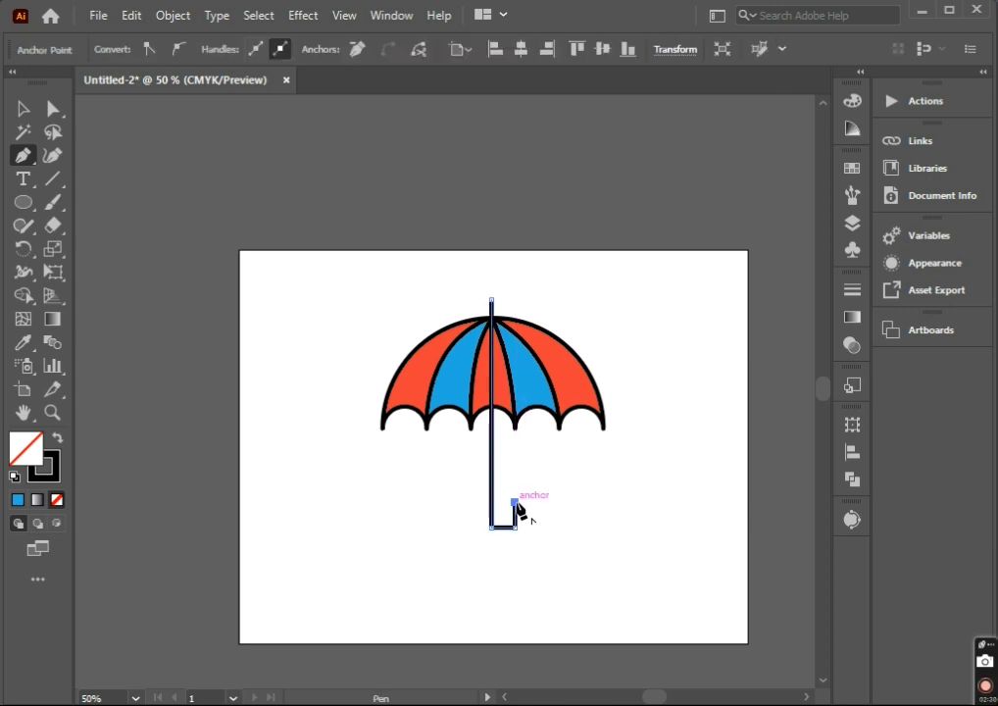
ctrl+click(577, 555)
key(a)
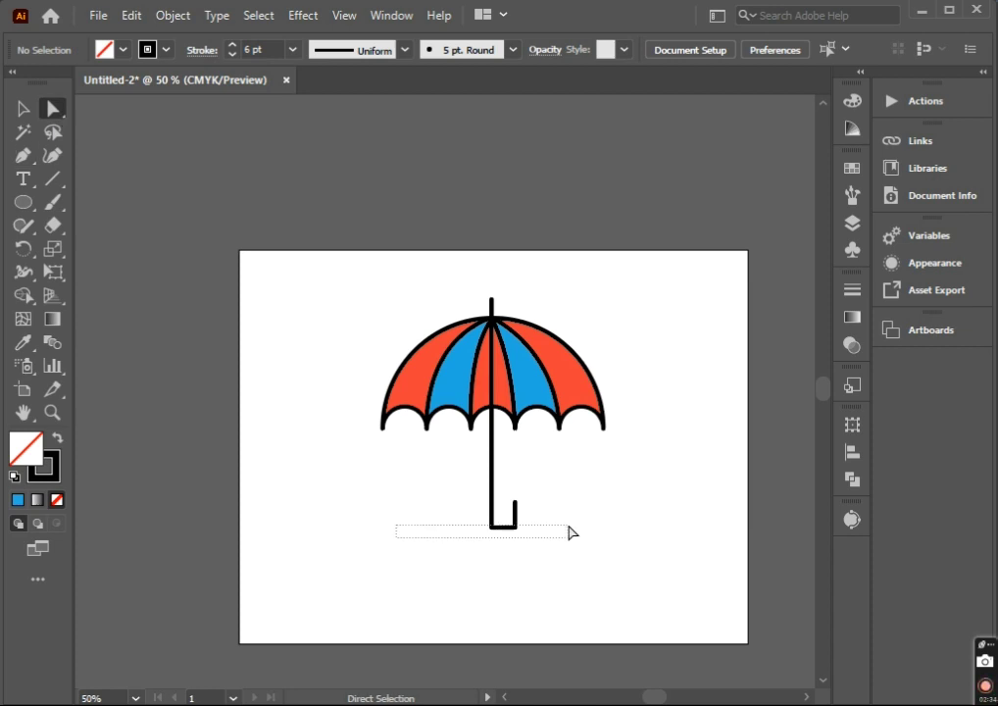
drag(571, 533, 568, 521)
click(505, 482)
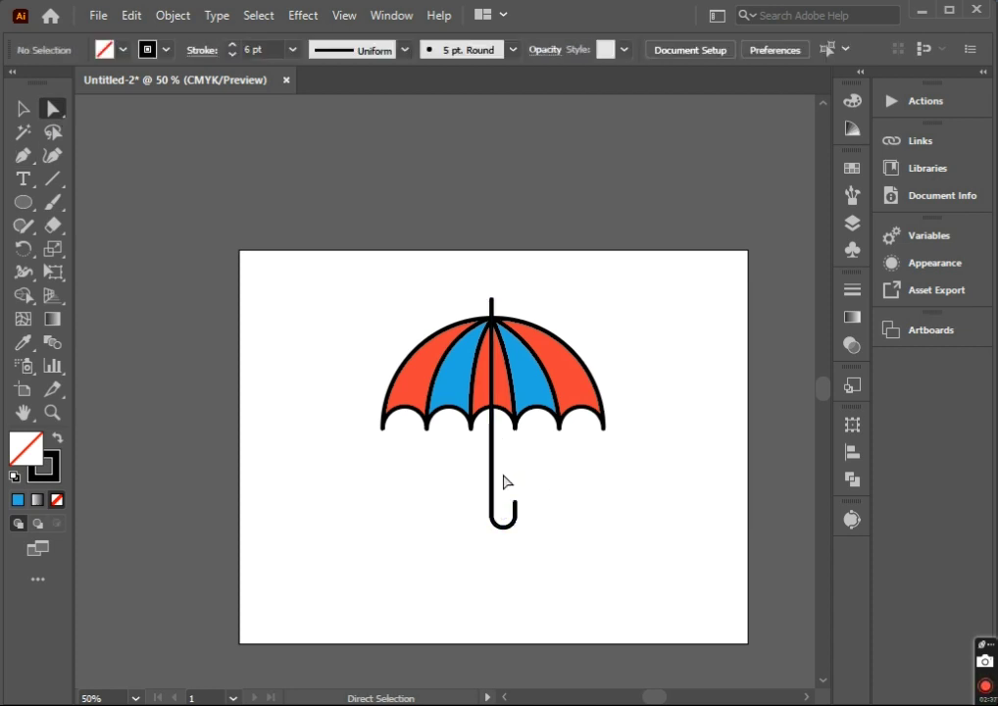
- Stretch the handle taller and set its stroke weight to 9 pt
key(v)
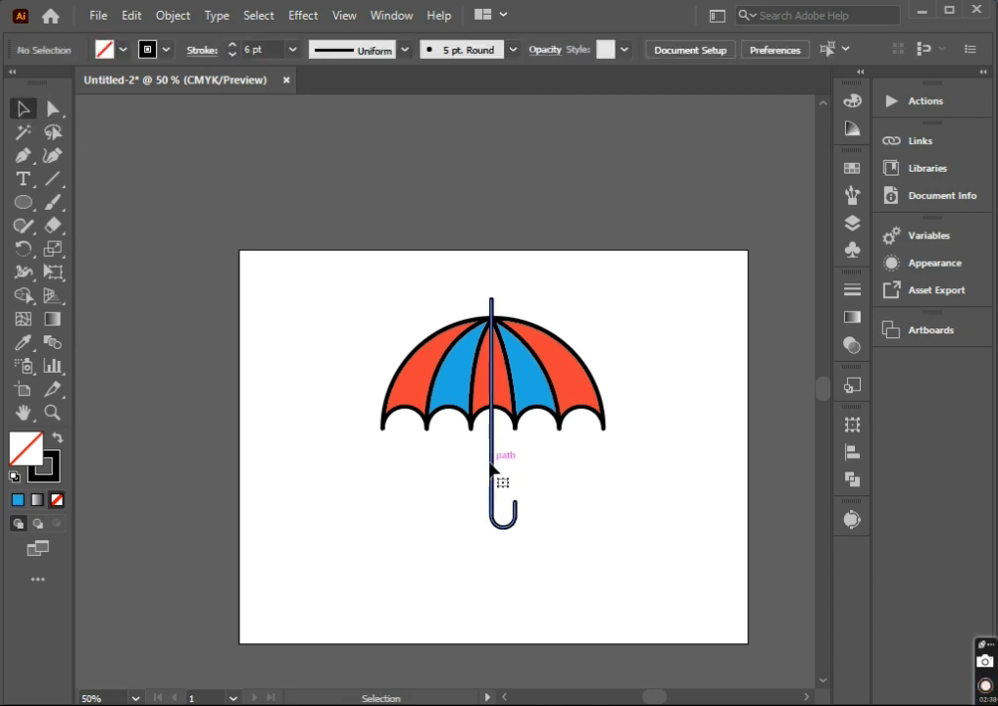
click(491, 471)
drag(503, 534, 503, 541)
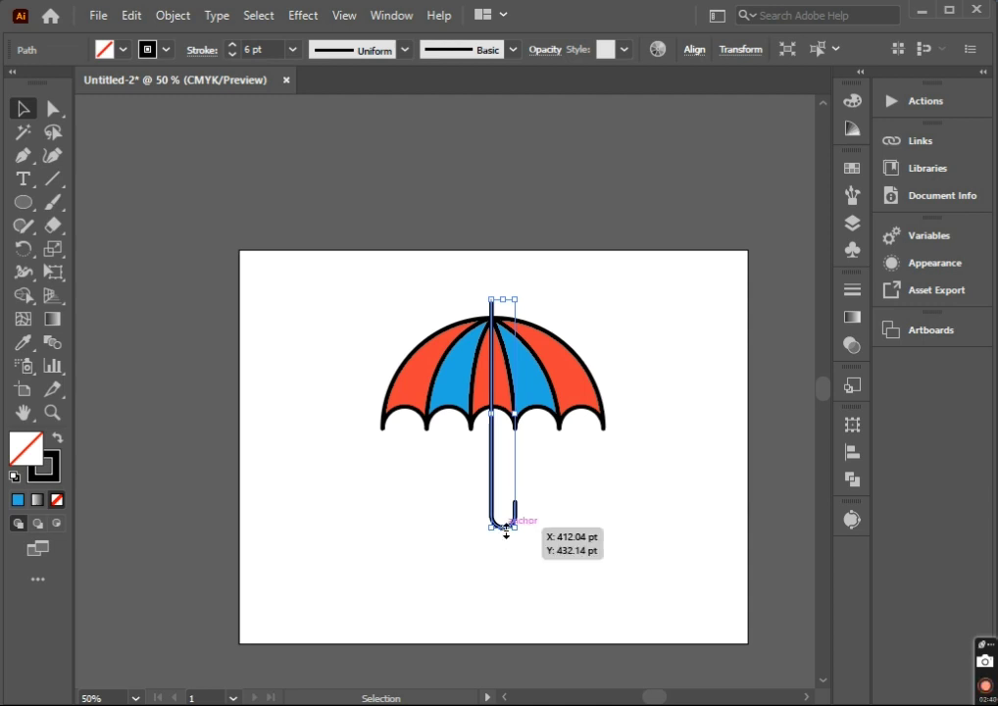
click(292, 50)
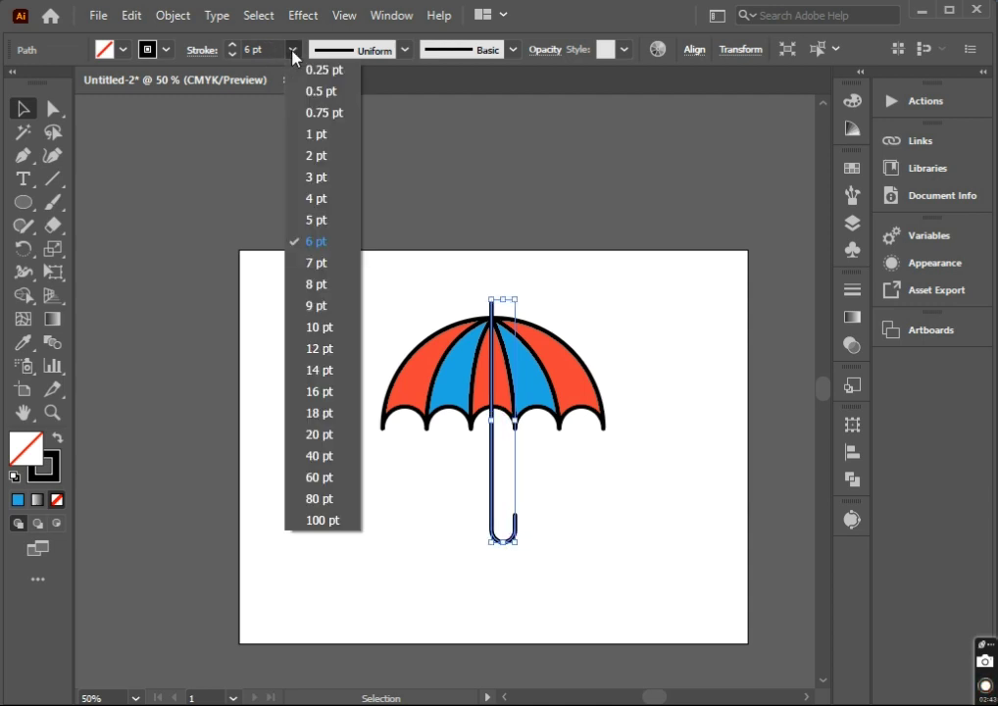
click(316, 306)
click(203, 50)
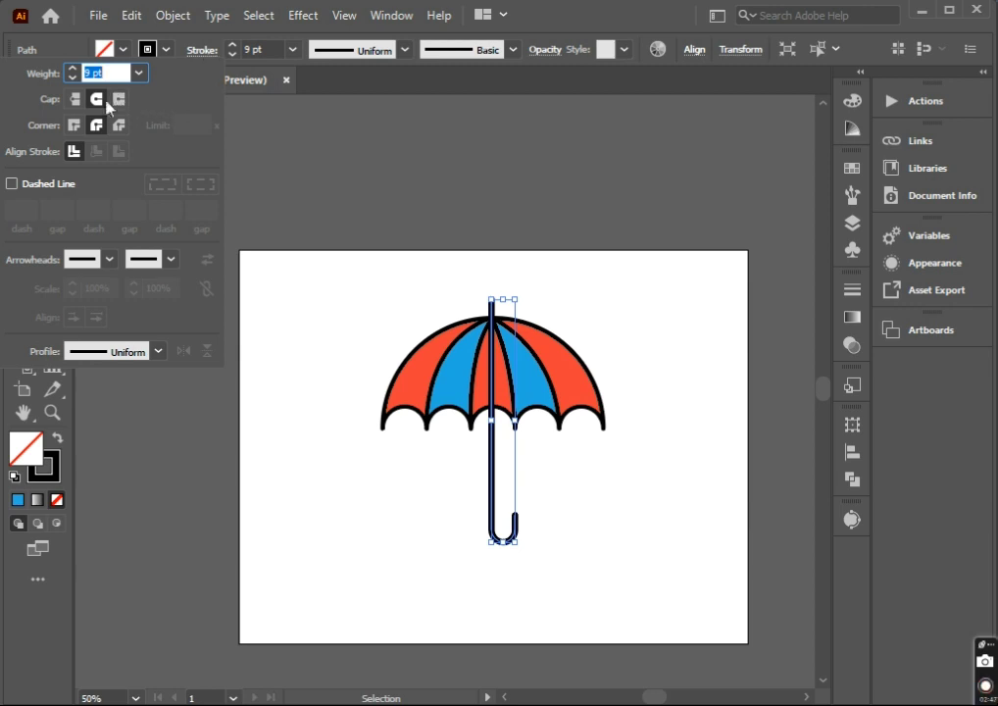
- Expand the handle stroke into a filled shape via Object > Expand
click(179, 18)
click(240, 237)
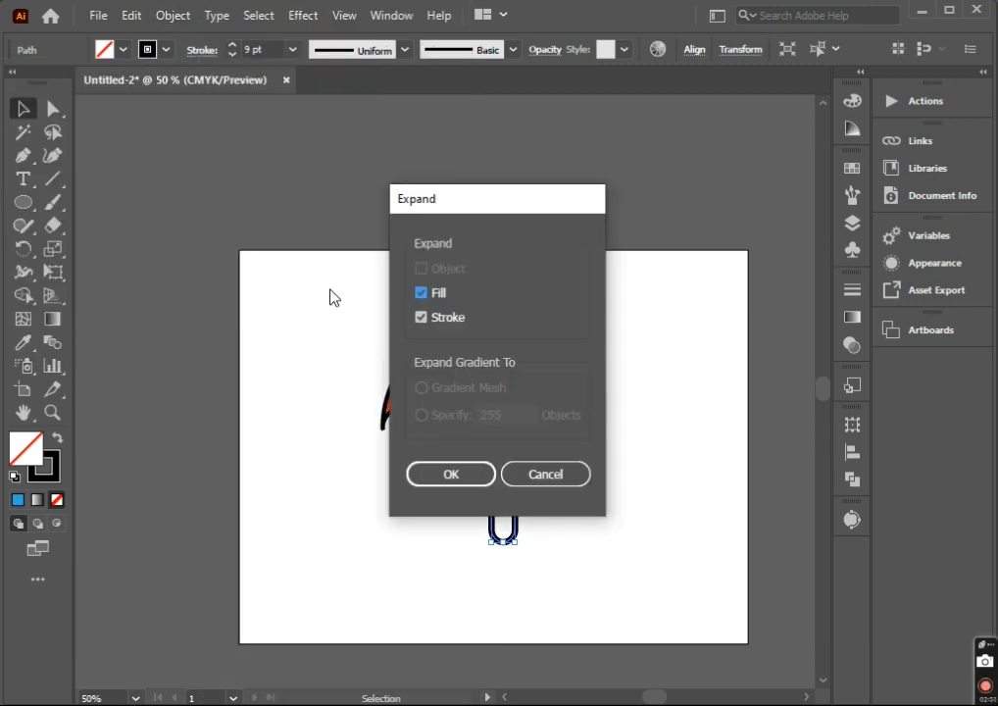
click(450, 474)
click(375, 565)
- Send the handle to the back behind the canopy and nudge it slightly down
scroll(500, 462, up, 1)
right_click(490, 461)
mouse_move(544, 363)
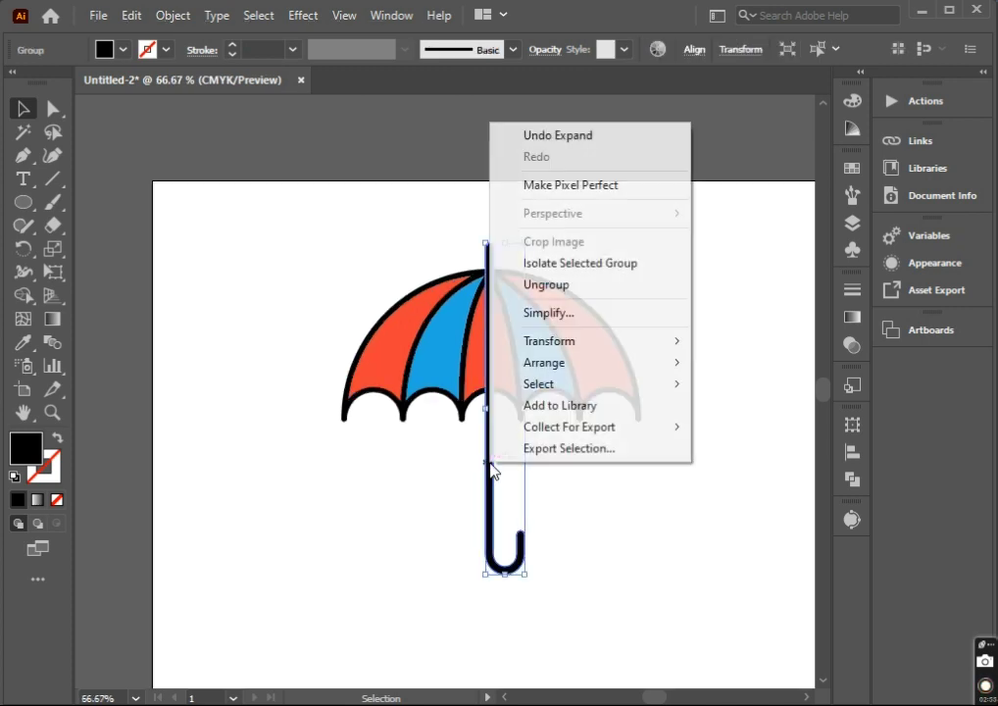
click(752, 427)
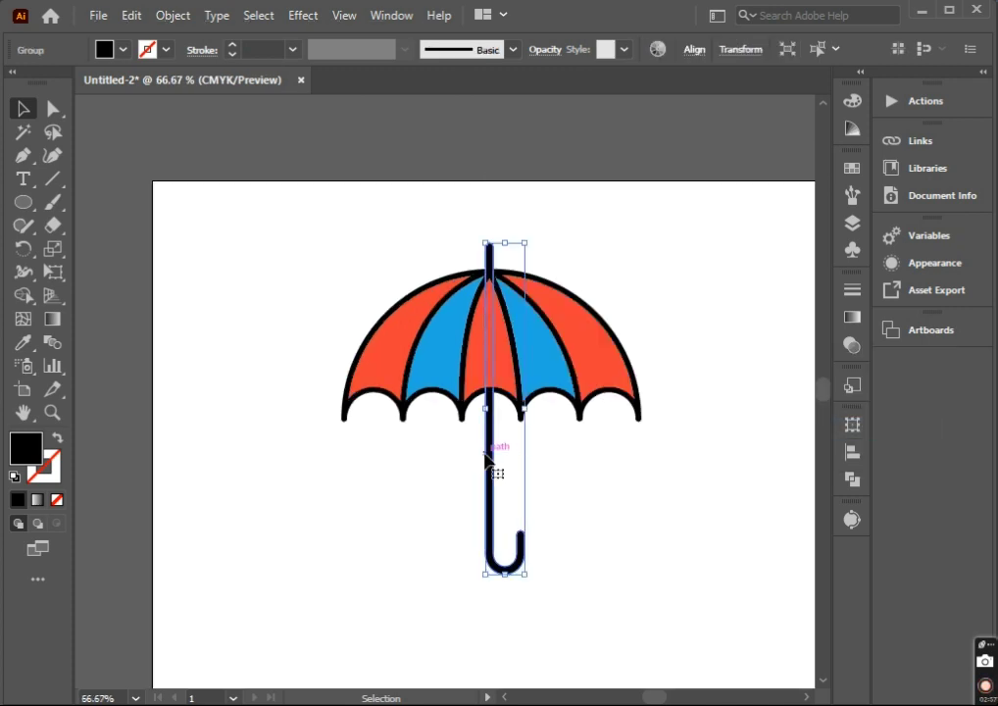
drag(494, 462, 495, 477)
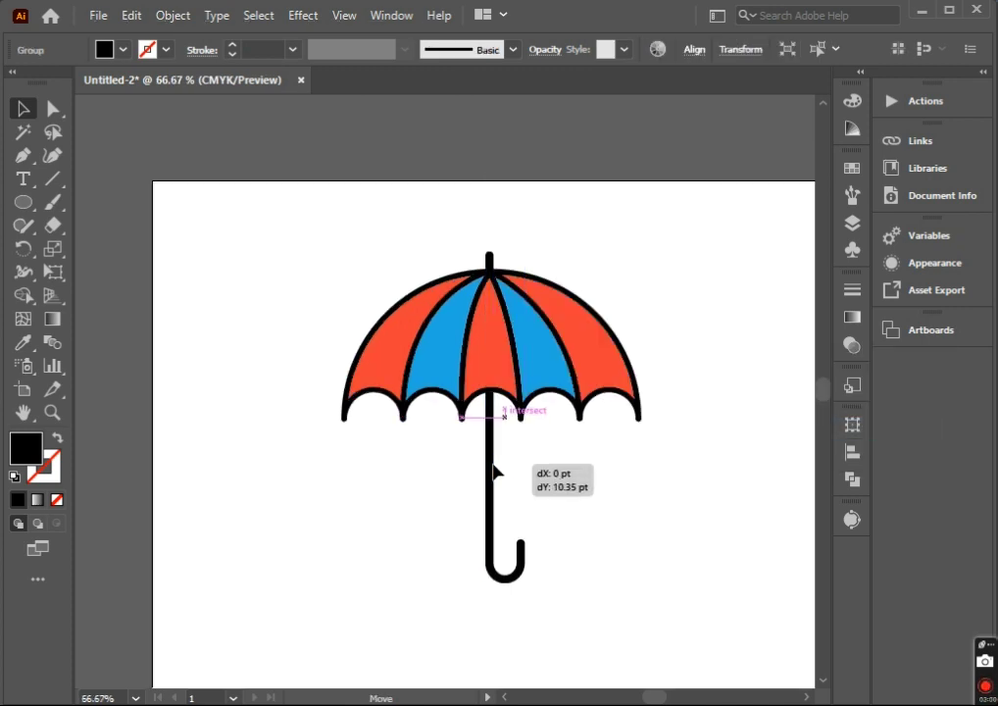
click(412, 503)
scroll(412, 503, down, 1)
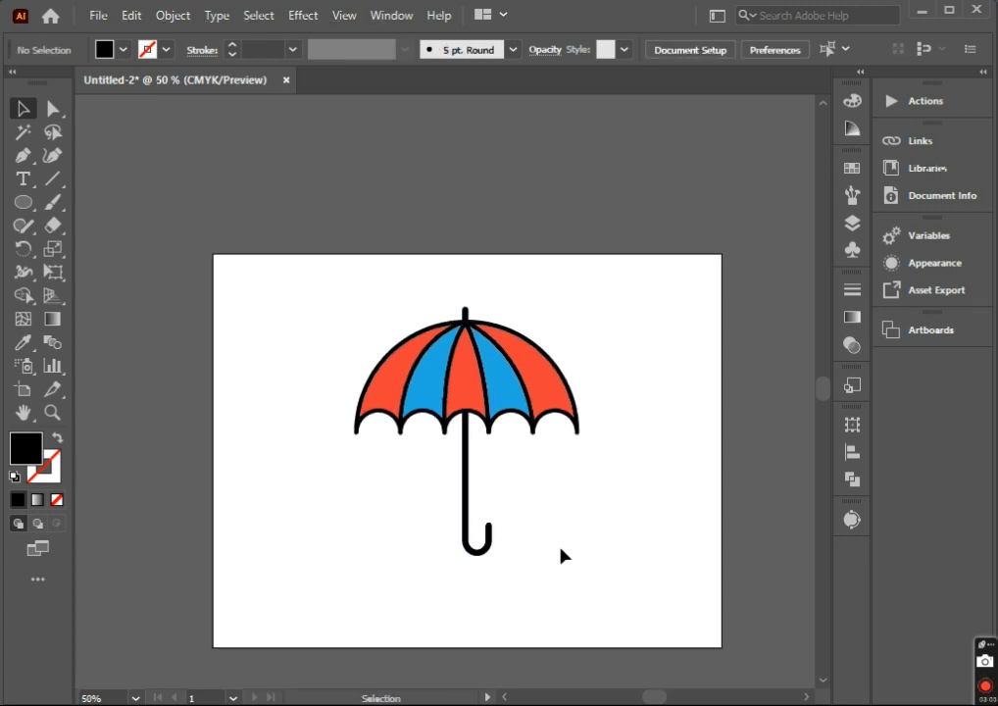
- Draw a no-fill, black-stroked highlight curve along the left canopy panel
click(23, 157)
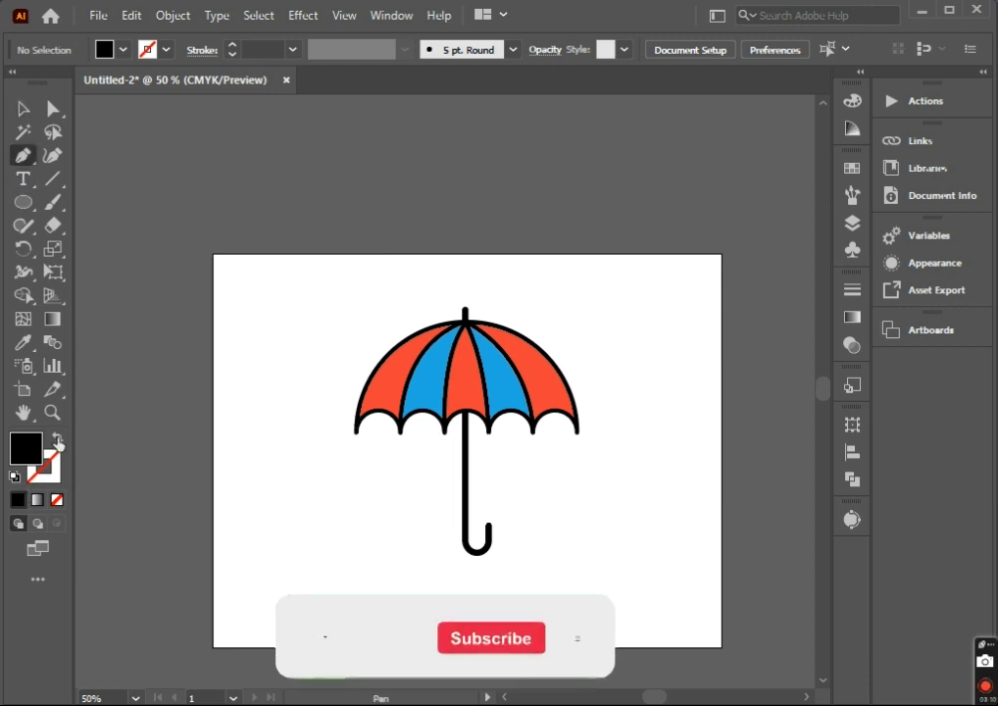
key(shift+x)
key(ctrl+1)
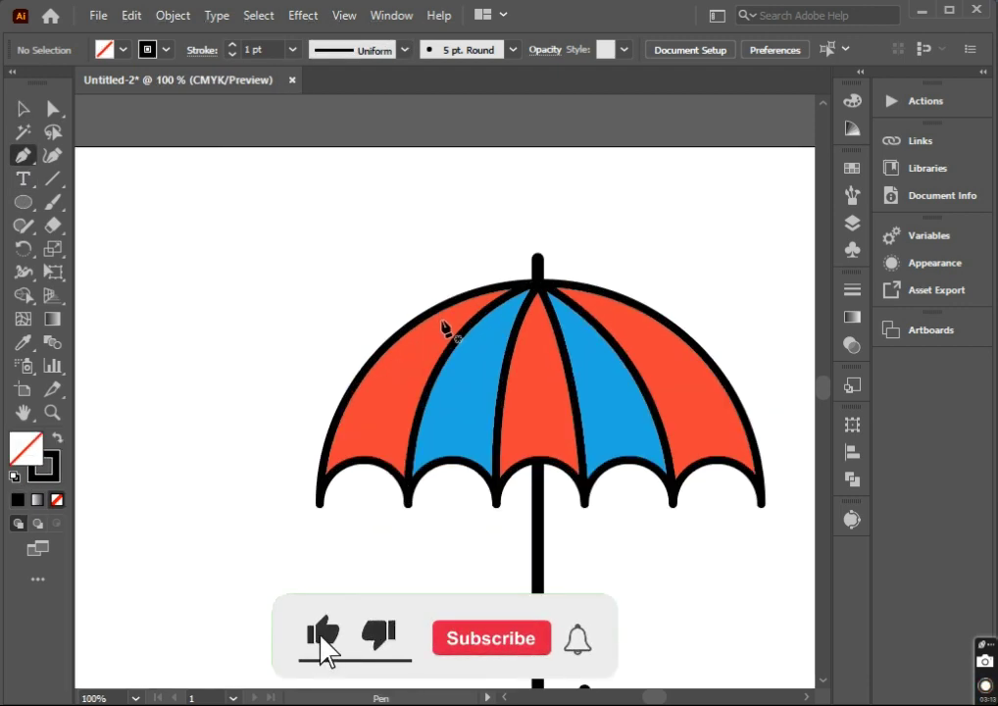
click(441, 319)
drag(360, 409, 341, 480)
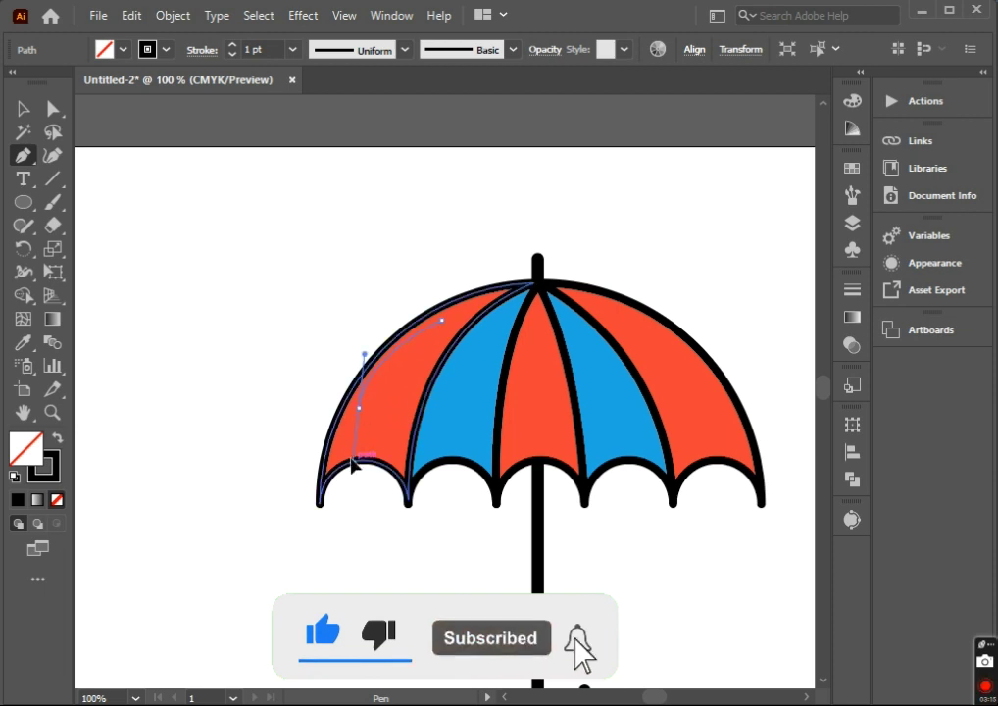
click(360, 408)
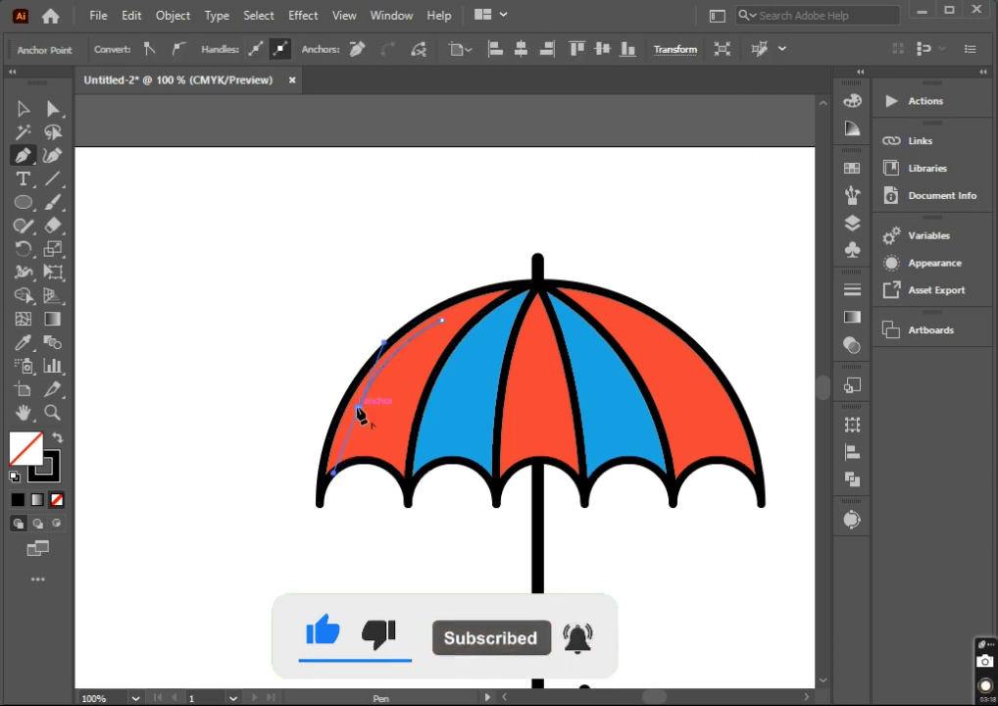
ctrl+click(263, 415)
- Set the highlight curve's stroke weight to 3 pt
key(v)
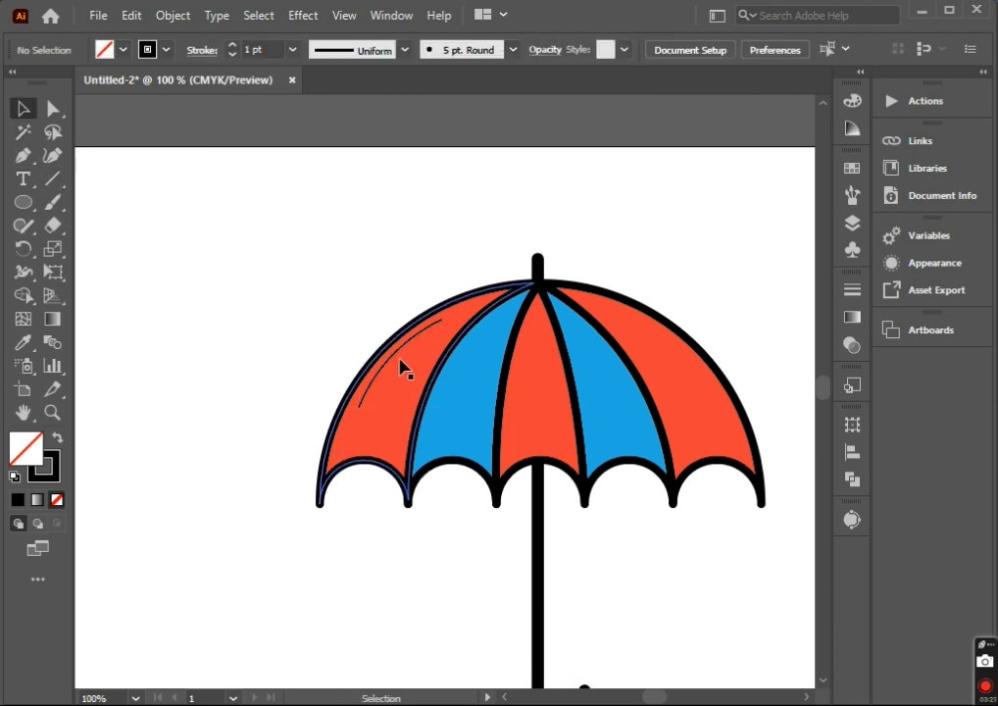
click(395, 363)
click(293, 49)
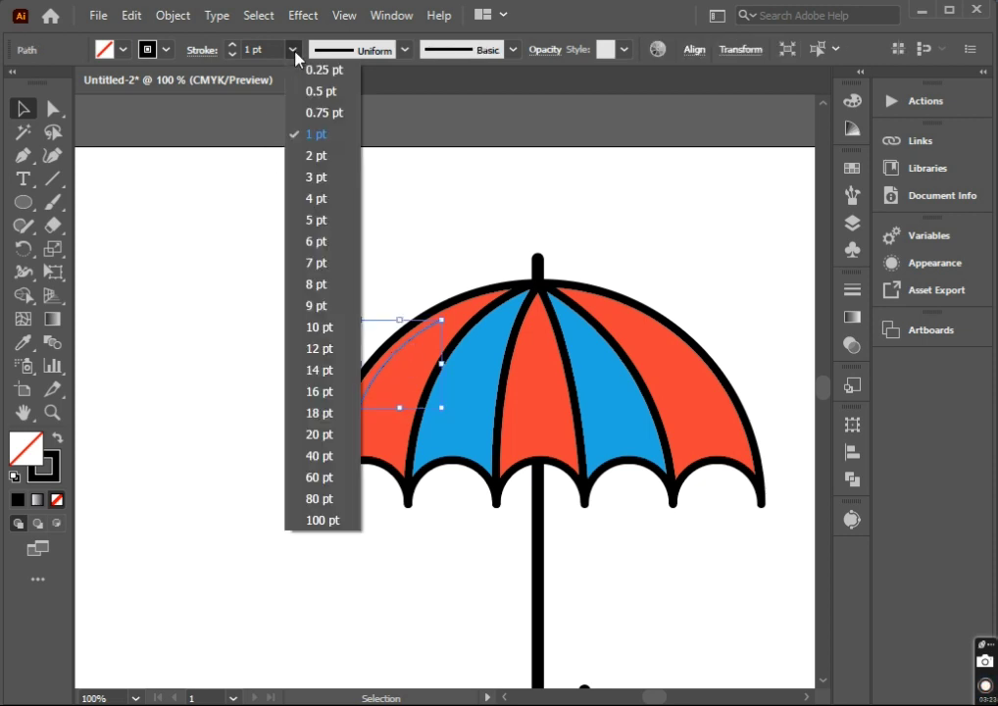
click(312, 176)
click(202, 49)
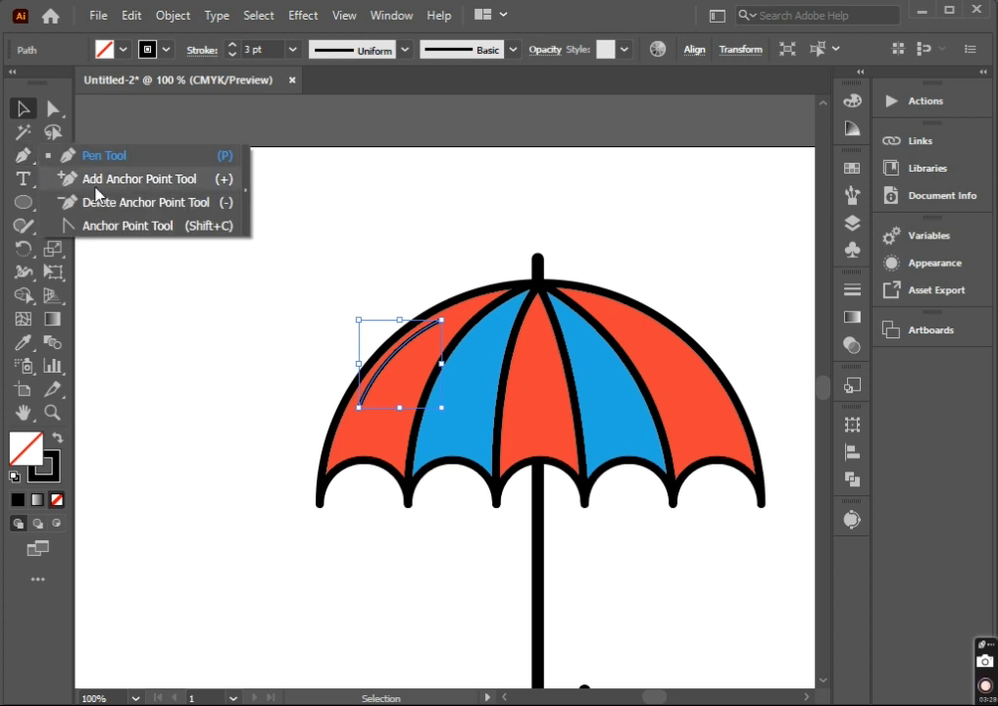
- Add an anchor partway along the highlight, then delete it to split the curve in two
drag(25, 159, 98, 178)
scroll(397, 355, up, 3)
click(372, 386)
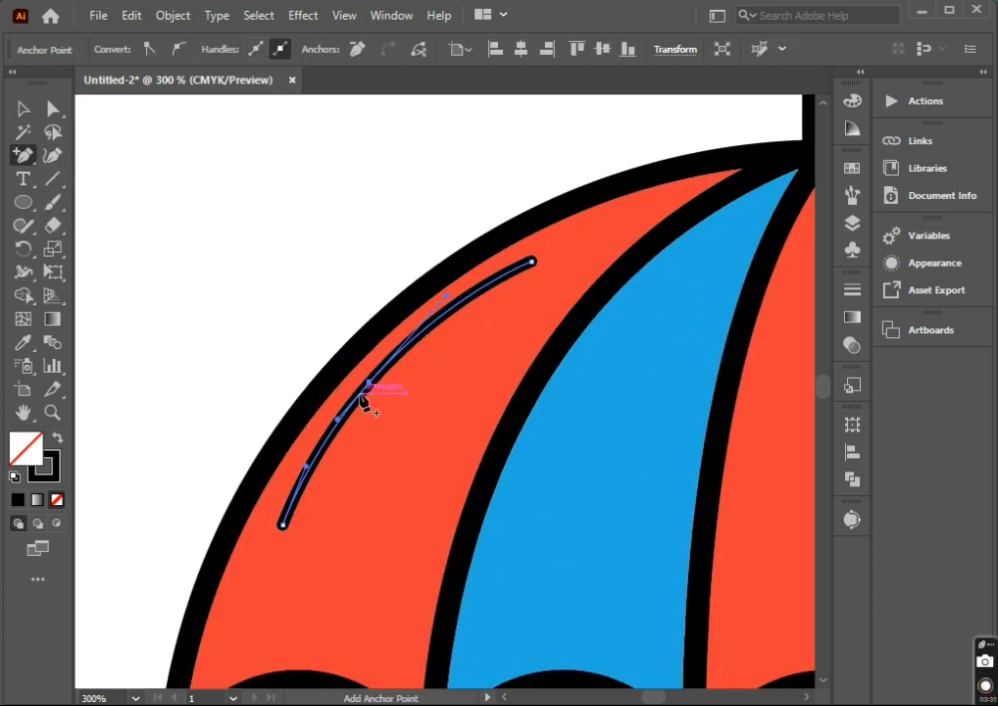
click(53, 108)
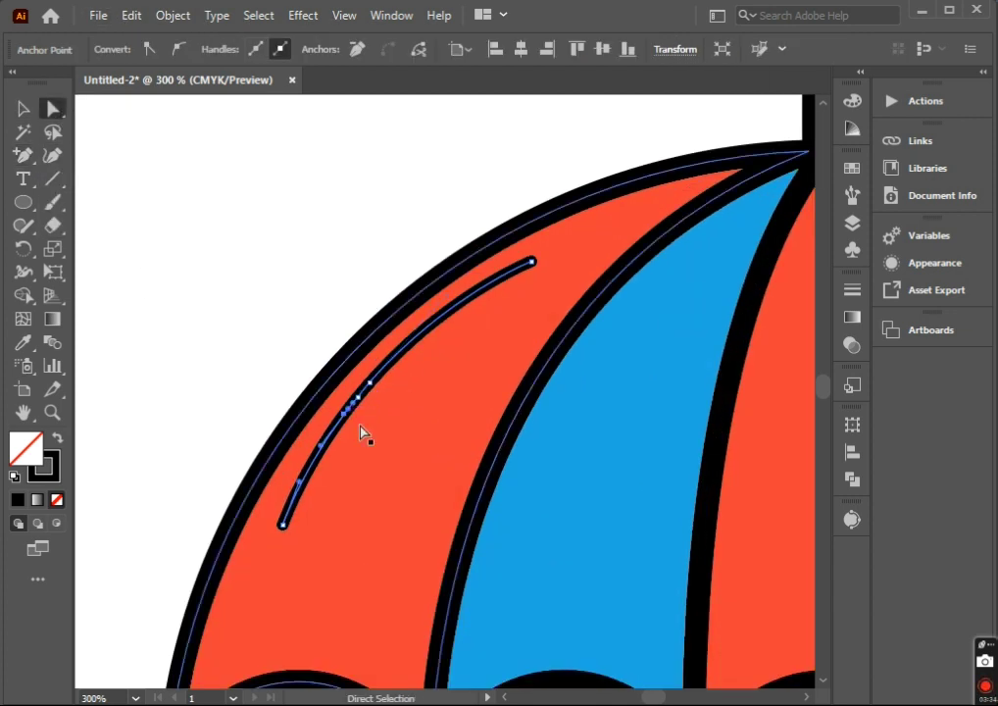
click(357, 398)
key(Delete)
click(237, 328)
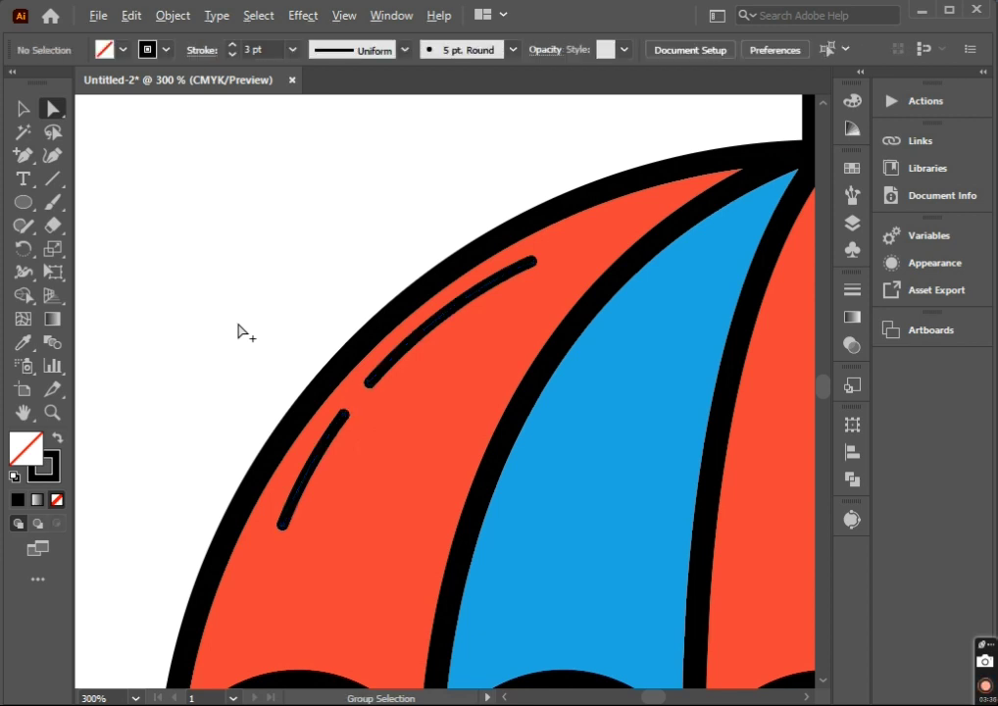
key(ctrl+1)
- Draw a curved highlight arc following the top edge of the right red panel
click(27, 157)
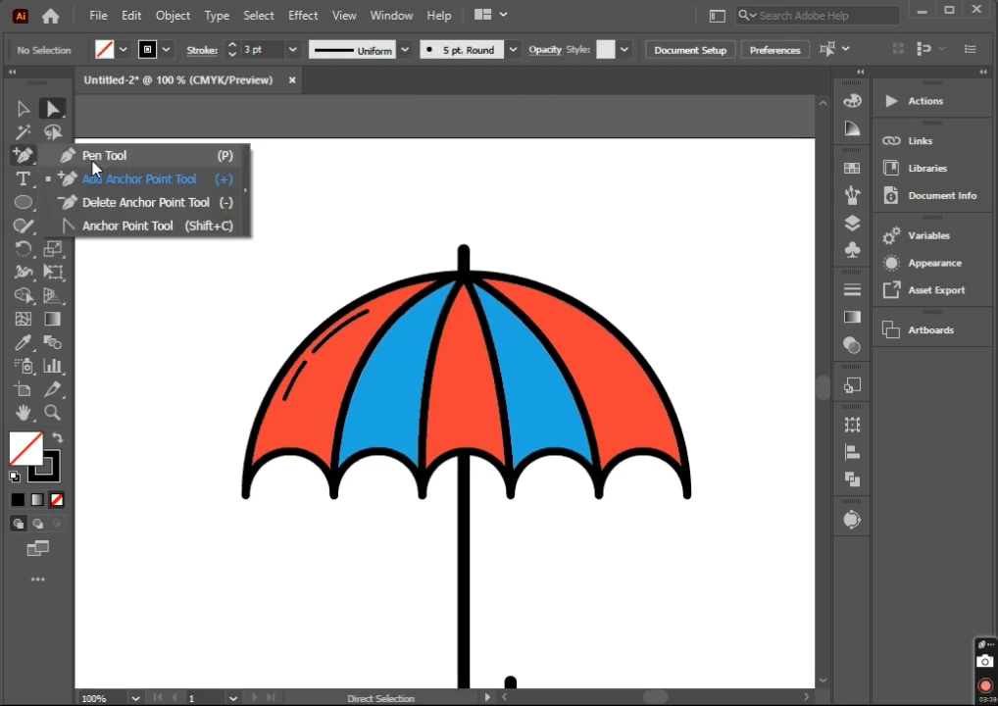
click(89, 154)
scroll(635, 362, up, 1)
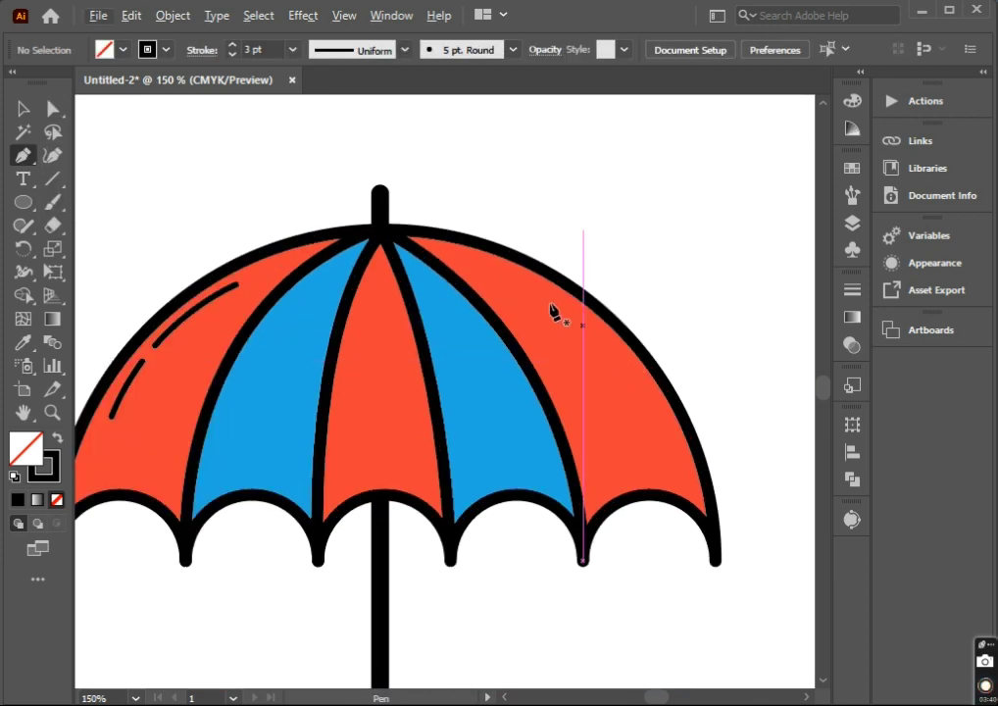
click(477, 253)
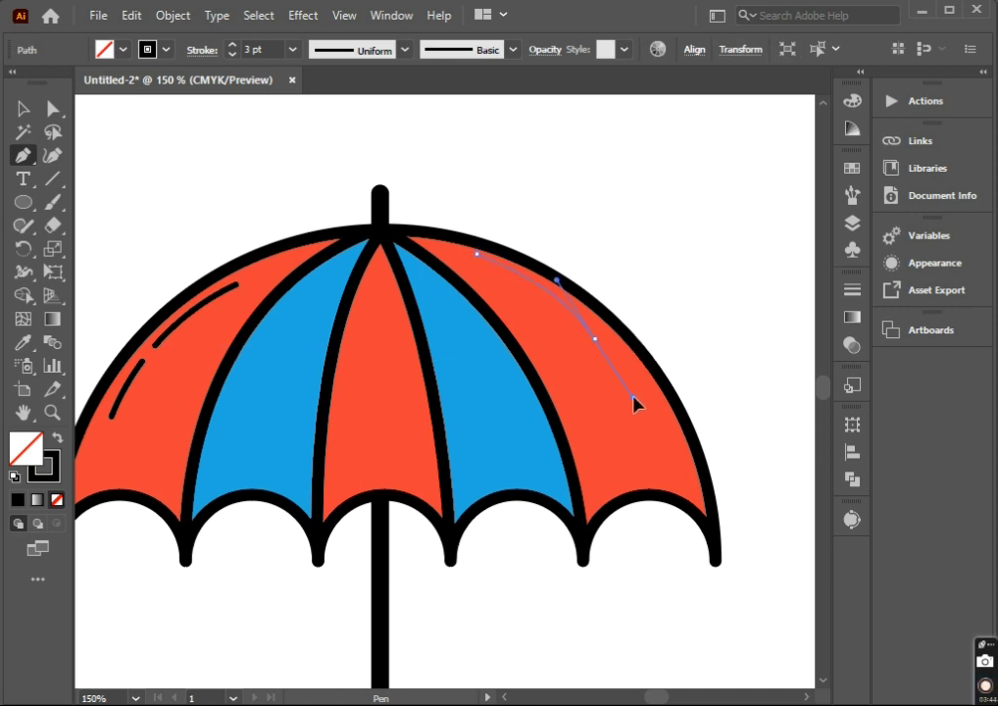
drag(628, 400, 600, 348)
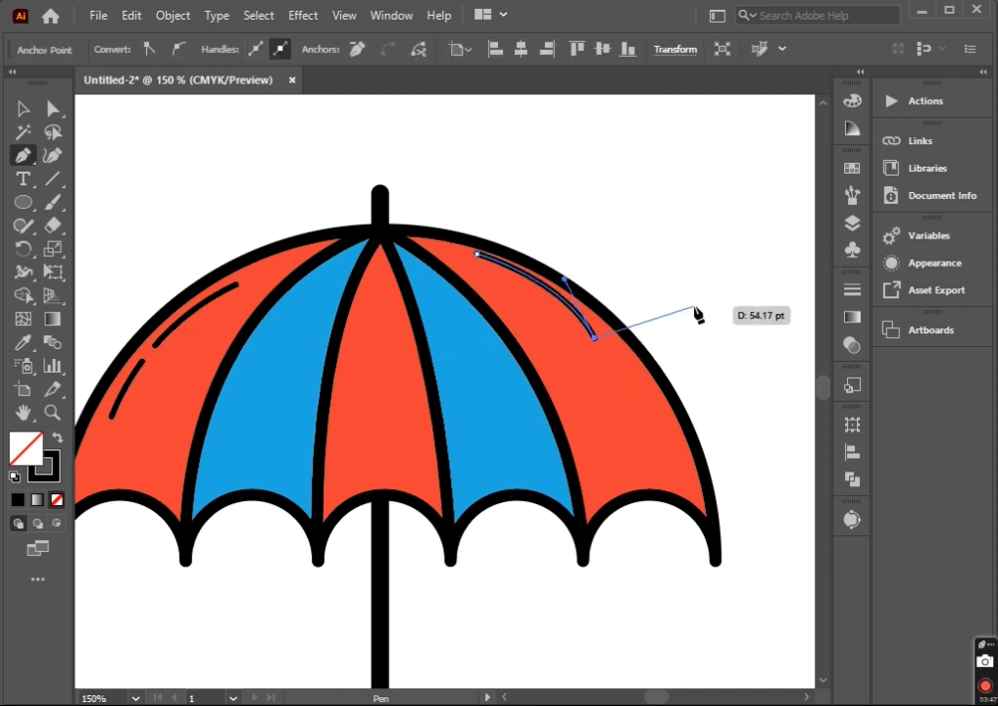
key(Escape)
- Add an anchor point to the right arc and delete a segment, splitting it into two dashes
click(23, 155)
click(152, 179)
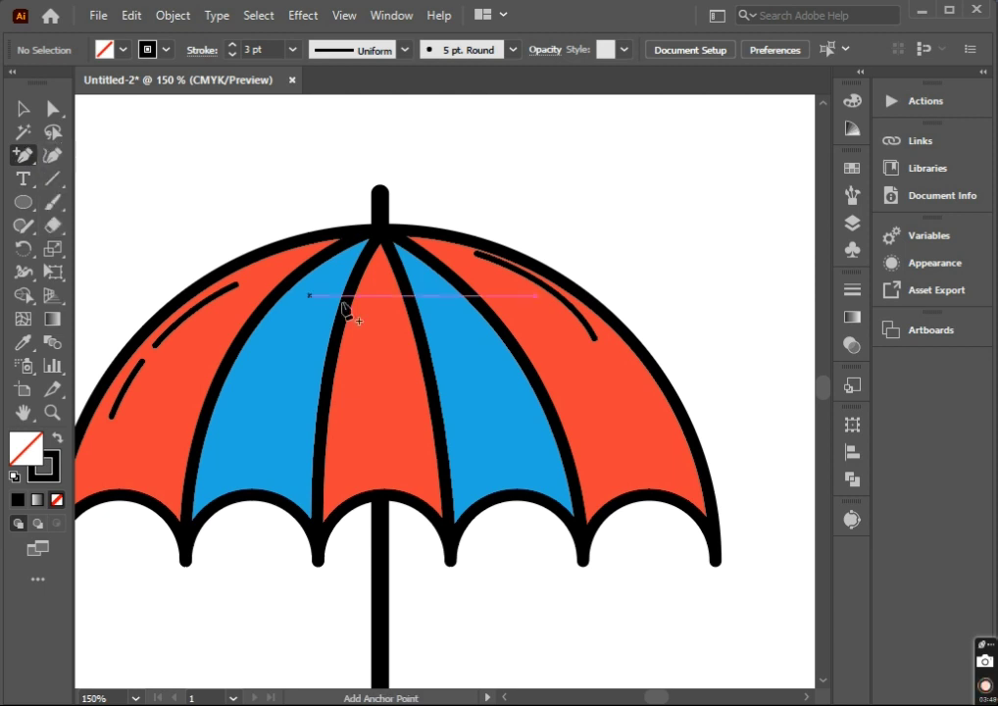
alt+scroll(564, 282, up, 1)
alt+scroll(498, 312, up, 1)
click(511, 297)
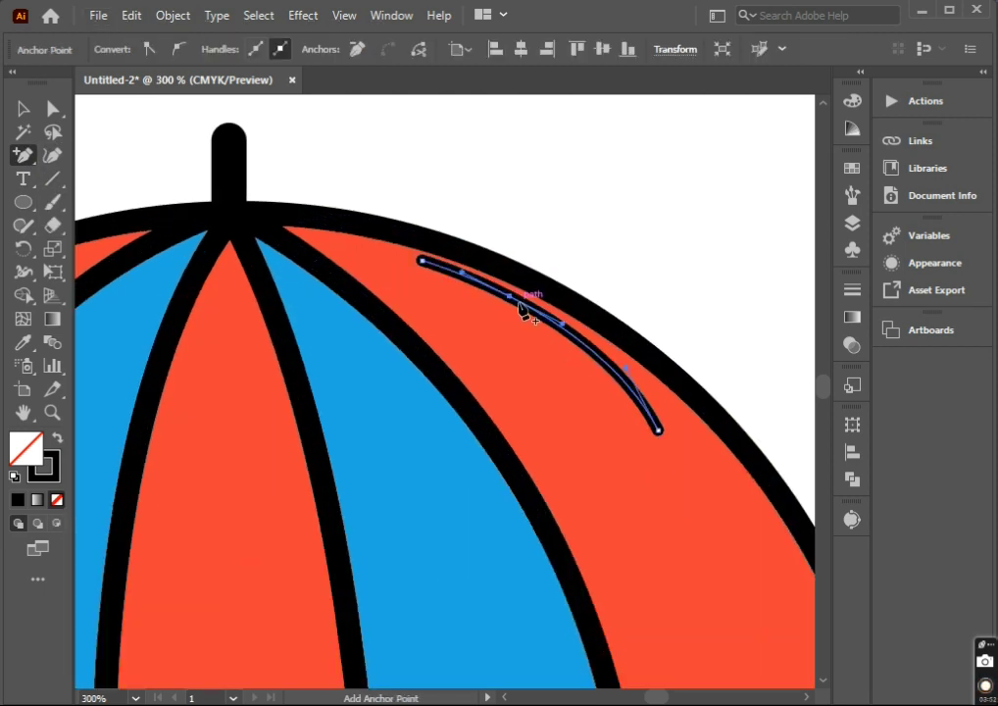
click(53, 107)
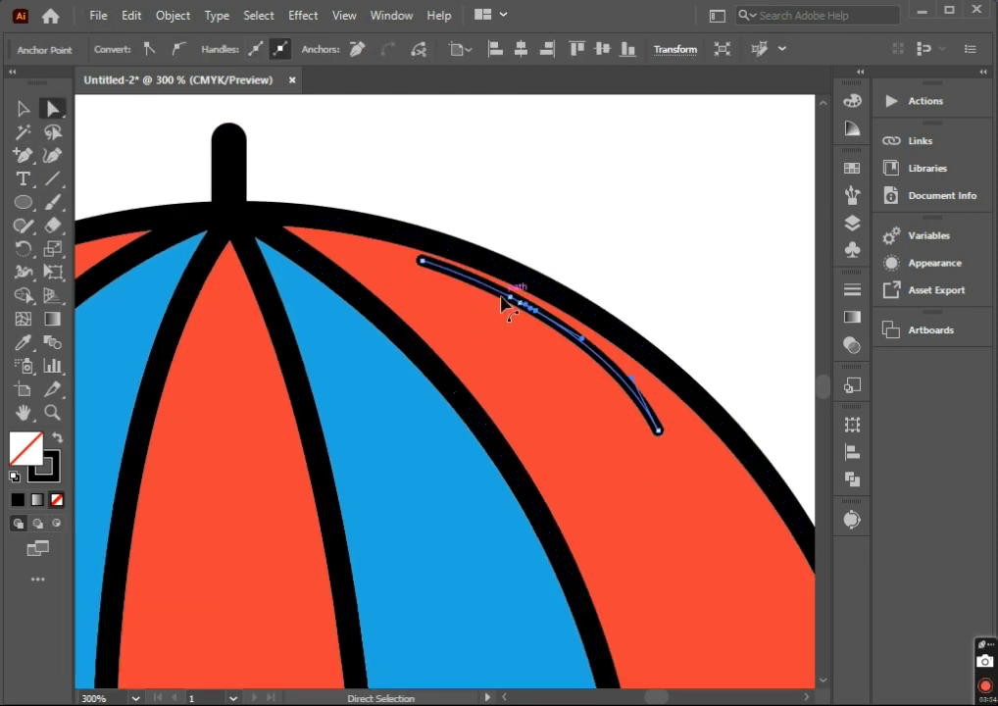
key(Delete)
alt+scroll(590, 252, down, 1)
alt+scroll(594, 270, down, 1)
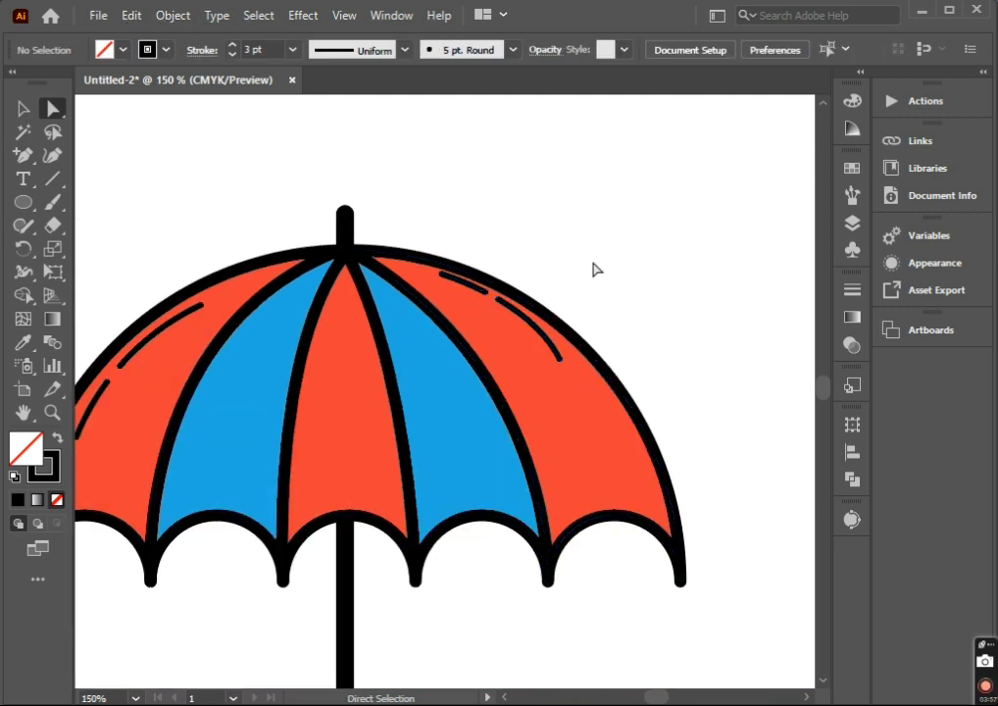
alt+scroll(546, 278, down, 1)
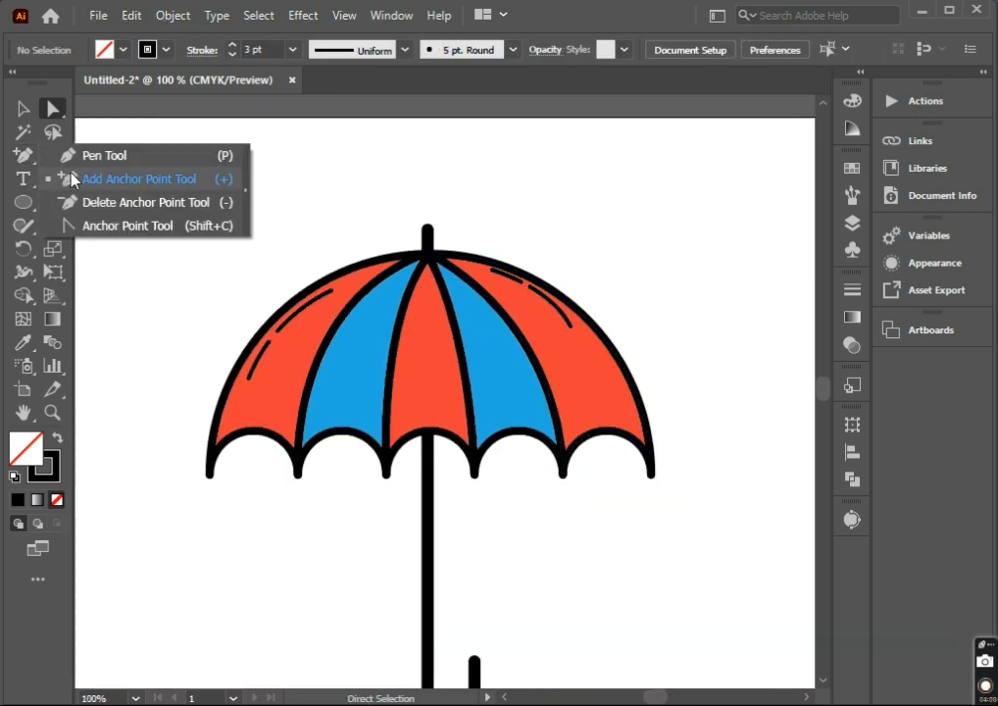
- Draw a short hooked highlight stroke above the handle
drag(23, 156, 99, 156)
alt+scroll(481, 439, up, 2)
mouse_move(439, 370)
mouse_down()
mouse_move(445, 423)
mouse_move(349, 422)
mouse_up()
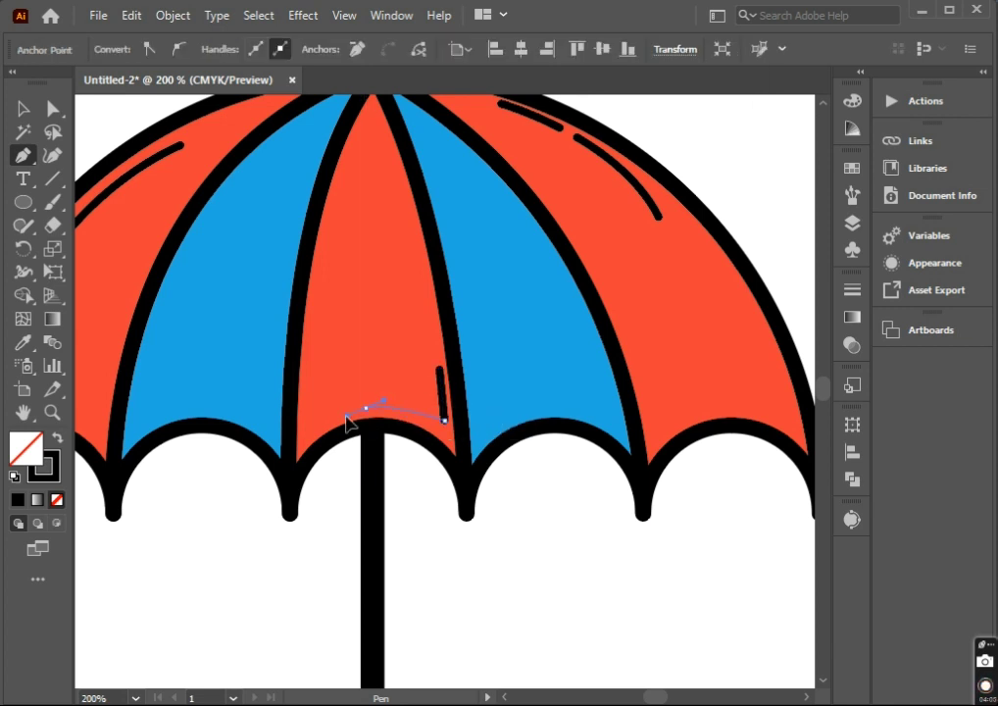
ctrl+click(467, 561)
- Draw a closed crescent shape near the bottom of the left red panel
key(ctrl+minus)
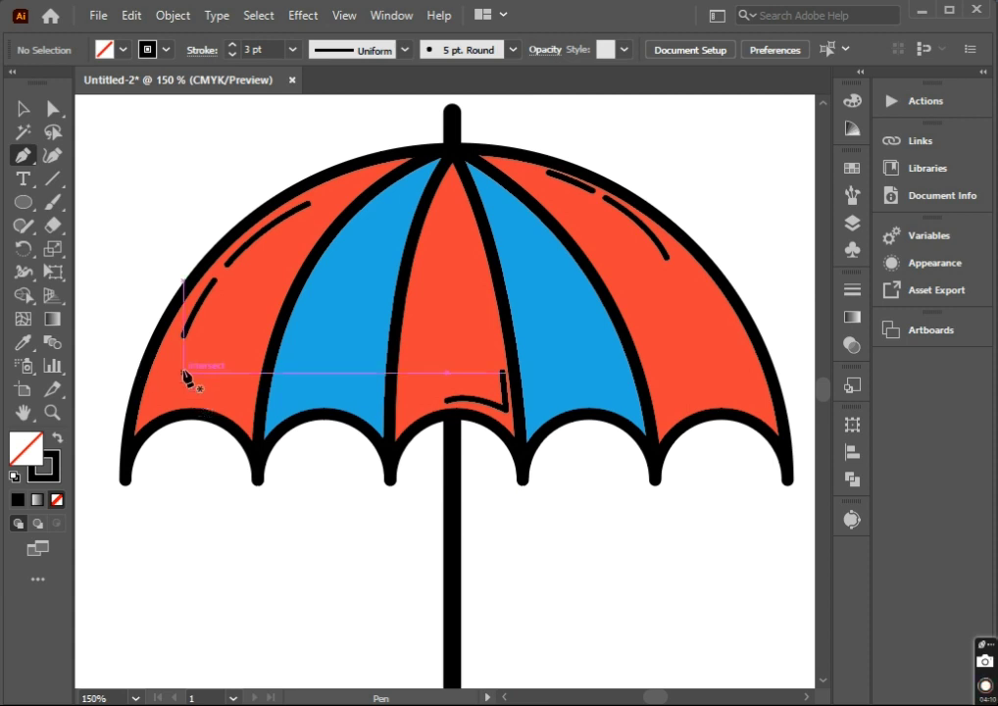
click(167, 380)
drag(241, 410, 263, 446)
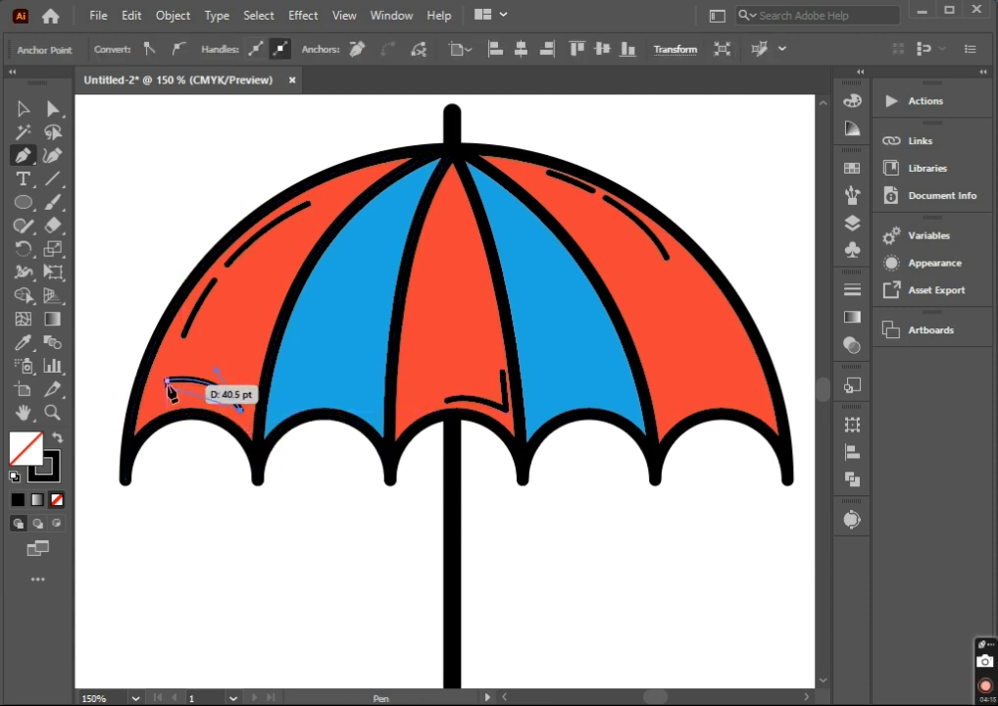
drag(169, 382, 108, 422)
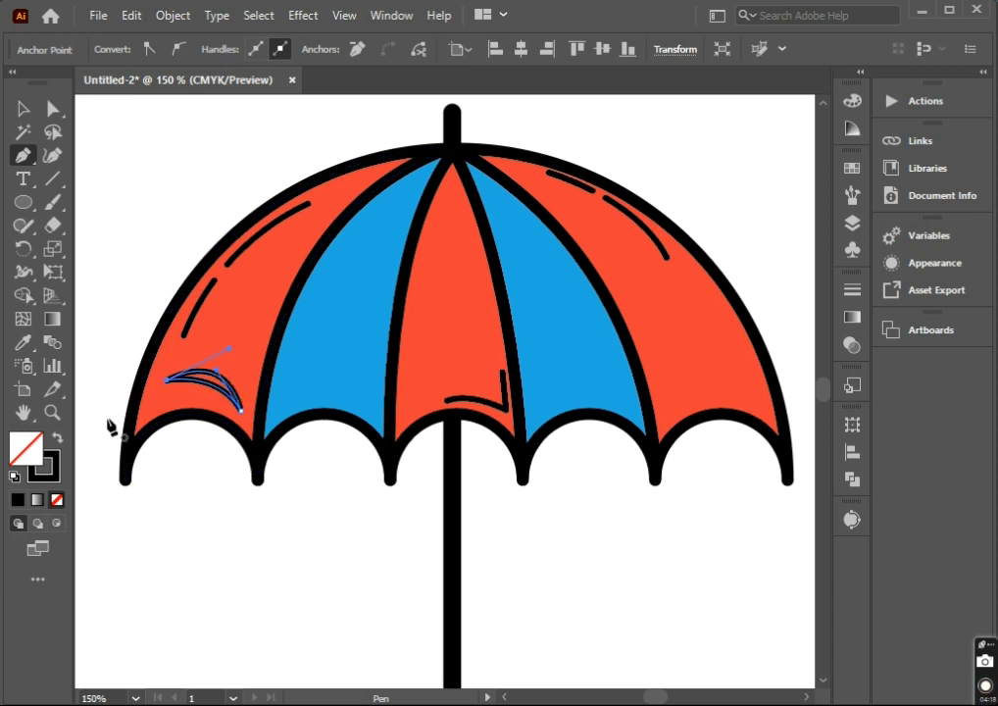
click(22, 108)
- Give the crescent no outline and a white fill
click(211, 368)
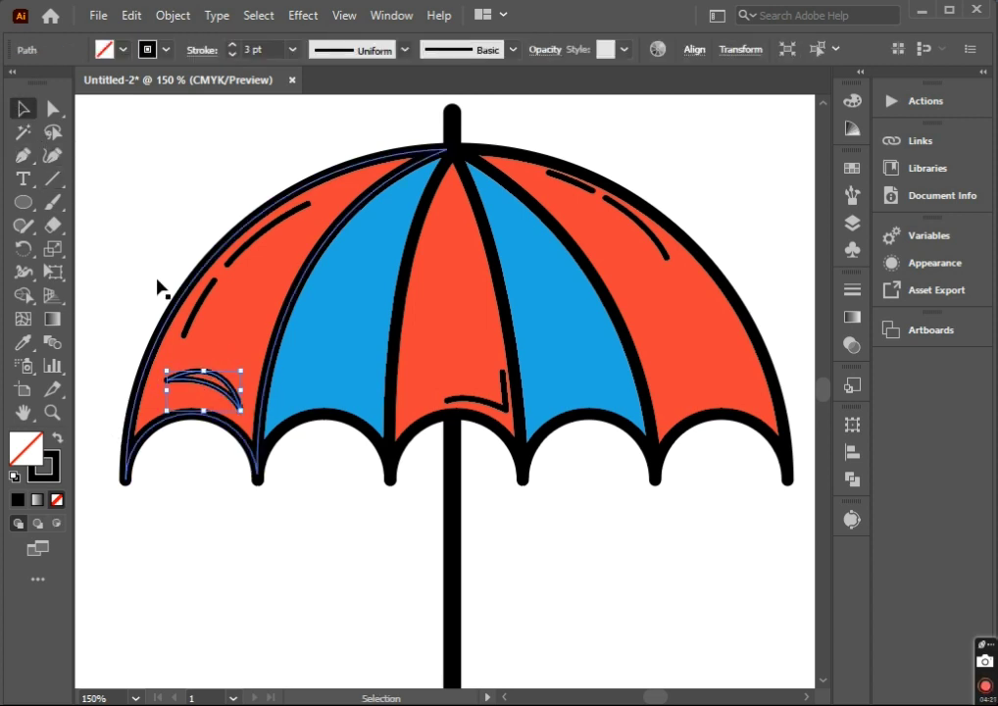
click(166, 50)
click(27, 83)
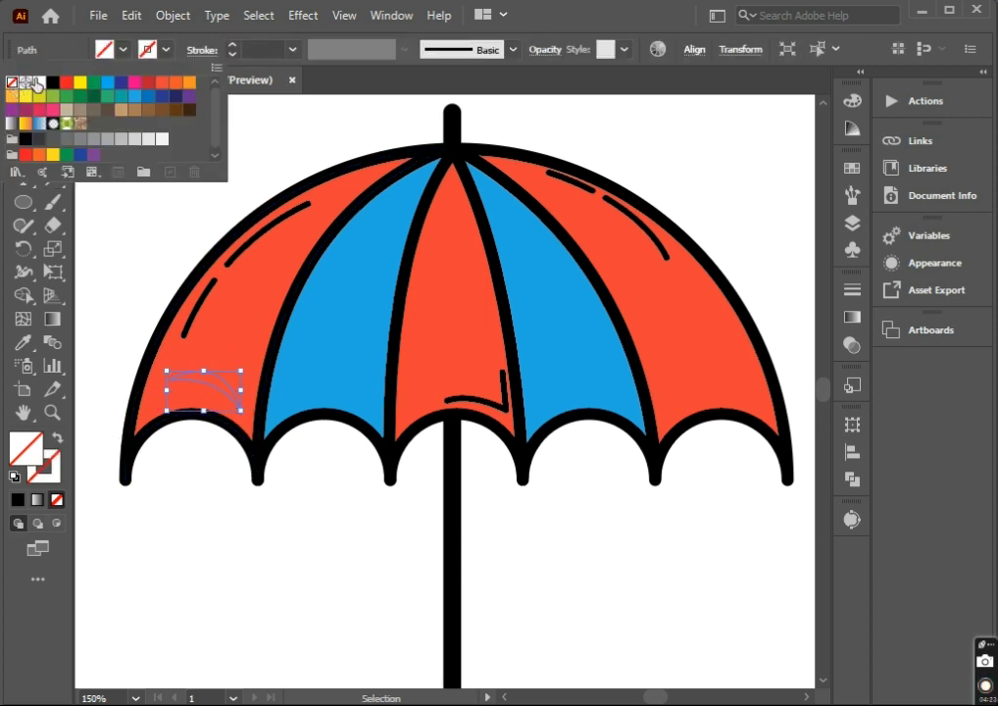
click(124, 49)
click(39, 83)
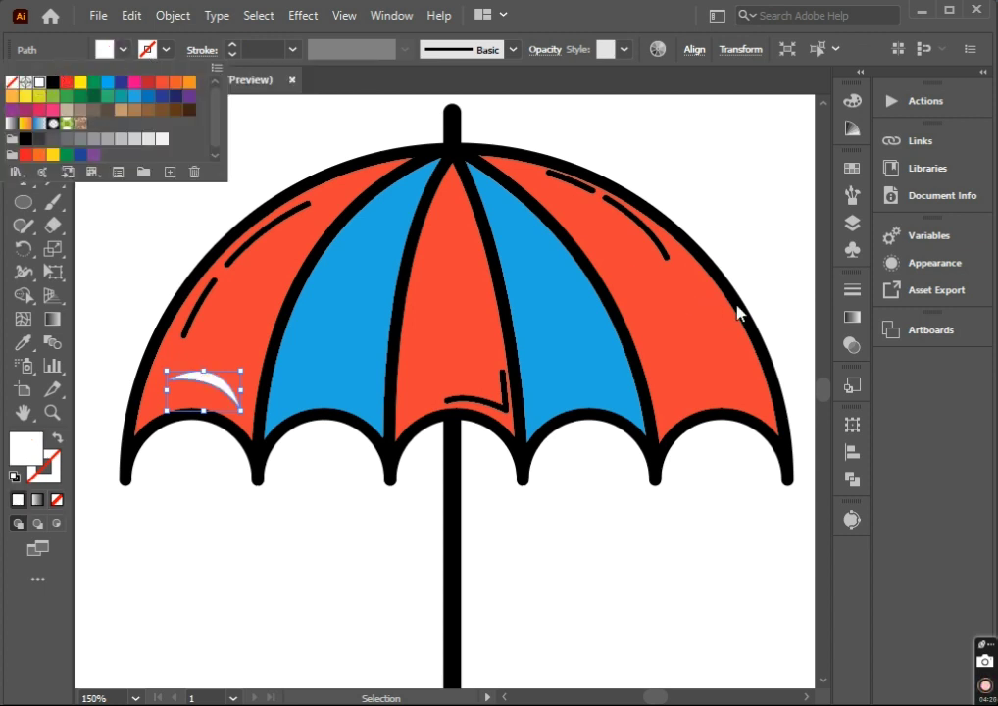
- Set the left white crescent's opacity to 20%
click(851, 344)
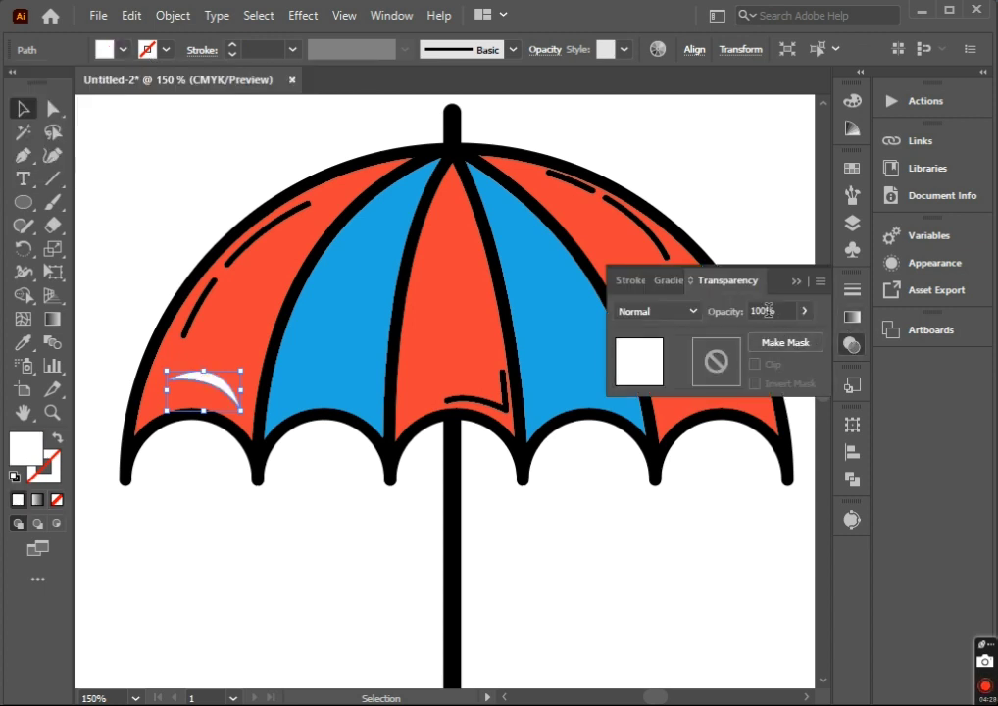
text(20)
key(Return)
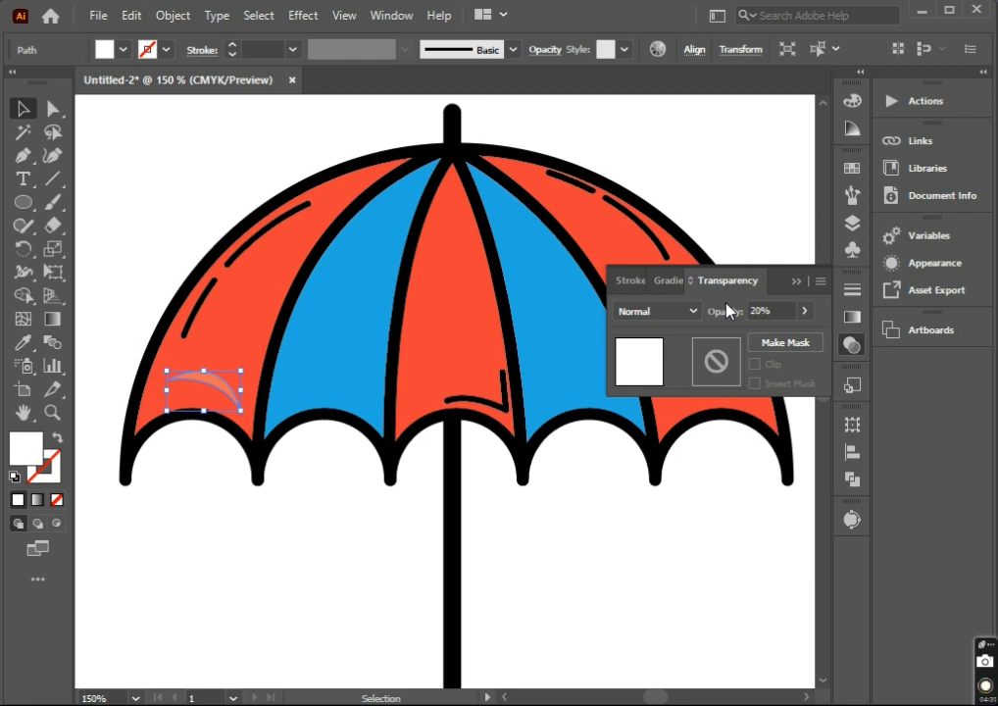
click(373, 584)
click(799, 283)
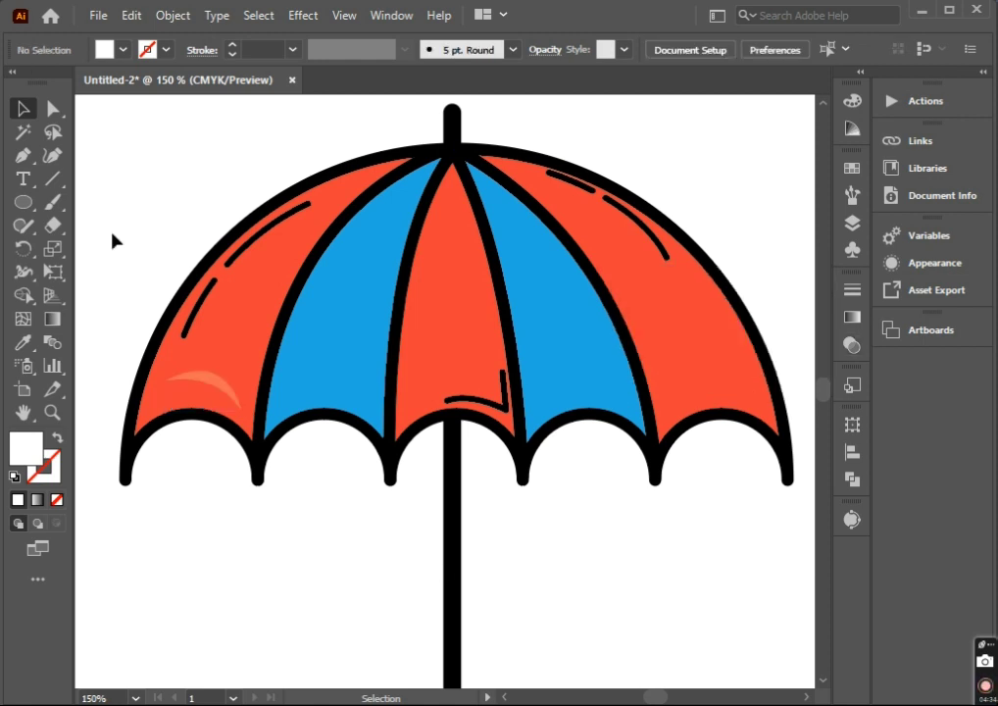
- Draw a matching crescent highlight on the right red panel and lower its opacity
click(23, 155)
click(722, 323)
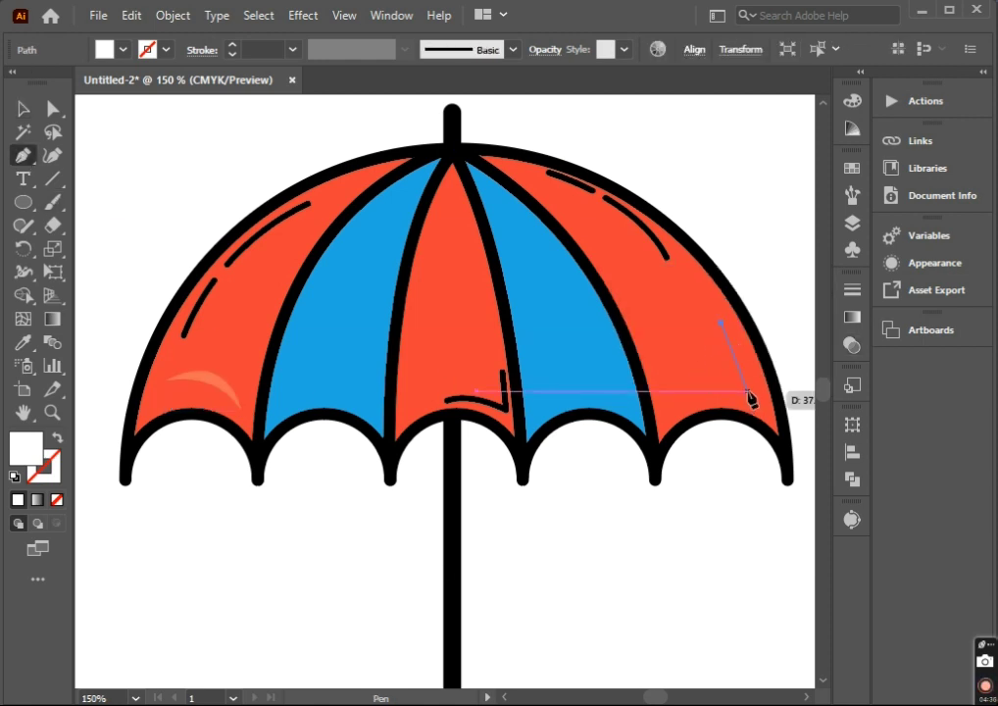
click(749, 390)
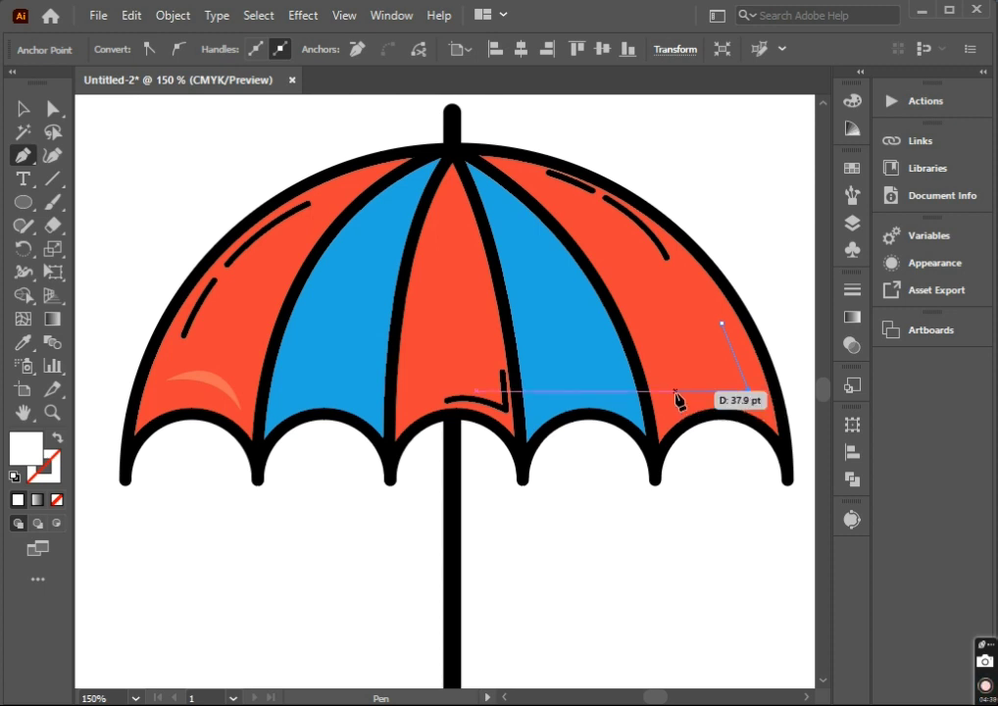
mouse_move(676, 394)
mouse_down()
mouse_move(650, 416)
mouse_move(758, 383)
mouse_move(722, 328)
mouse_up()
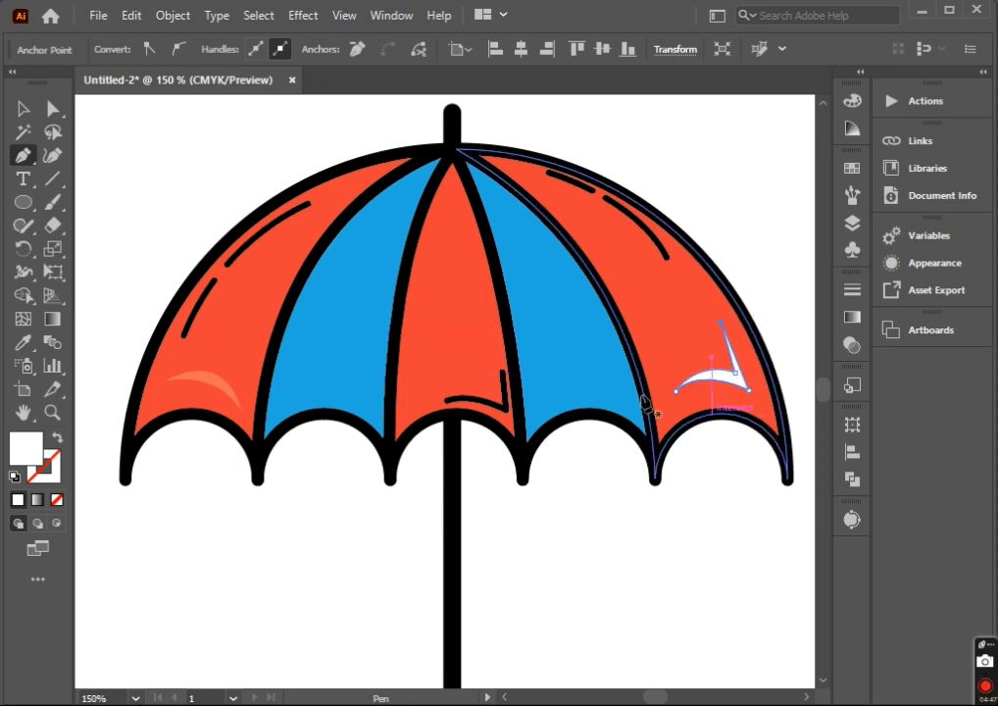
key(v)
click(851, 345)
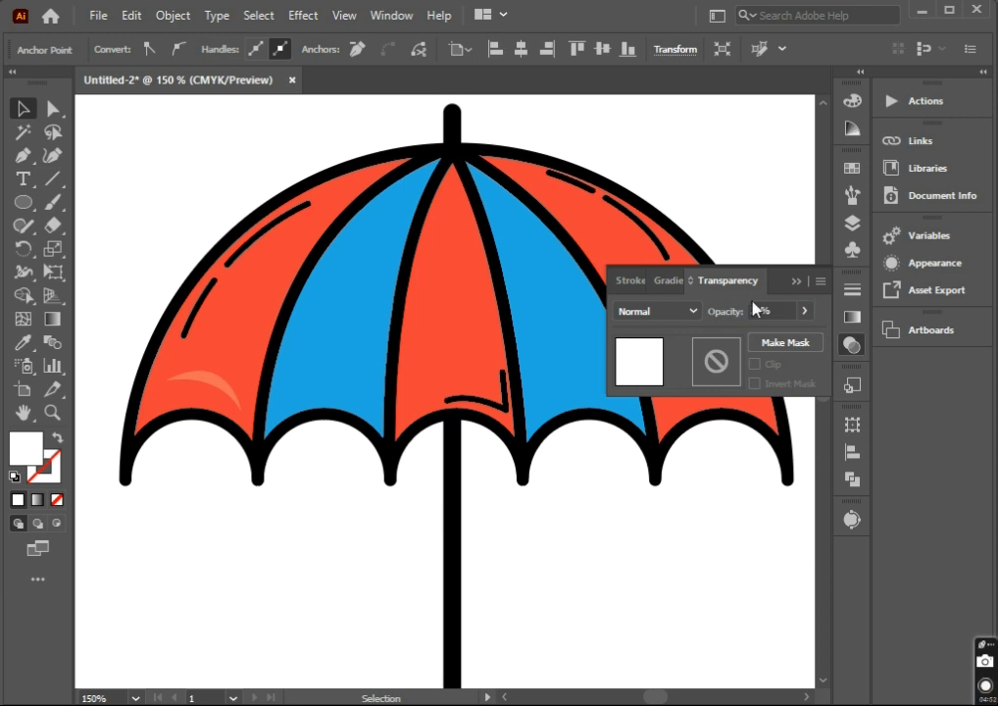
click(806, 281)
click(598, 580)
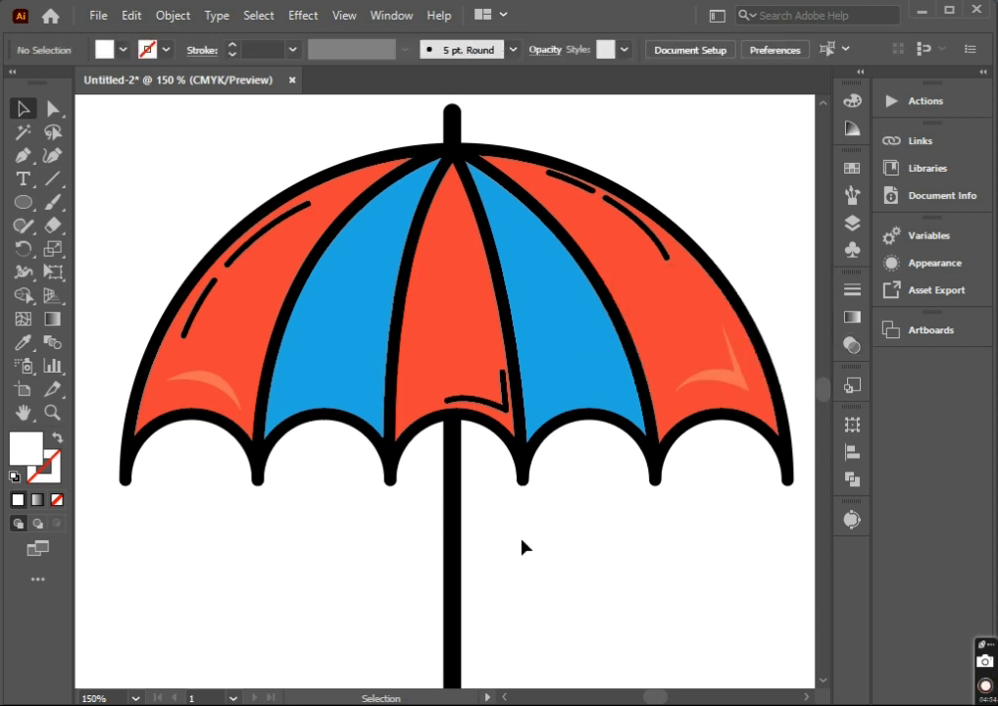
- Draw a curved highlight path near the top of the middle red panel
click(22, 157)
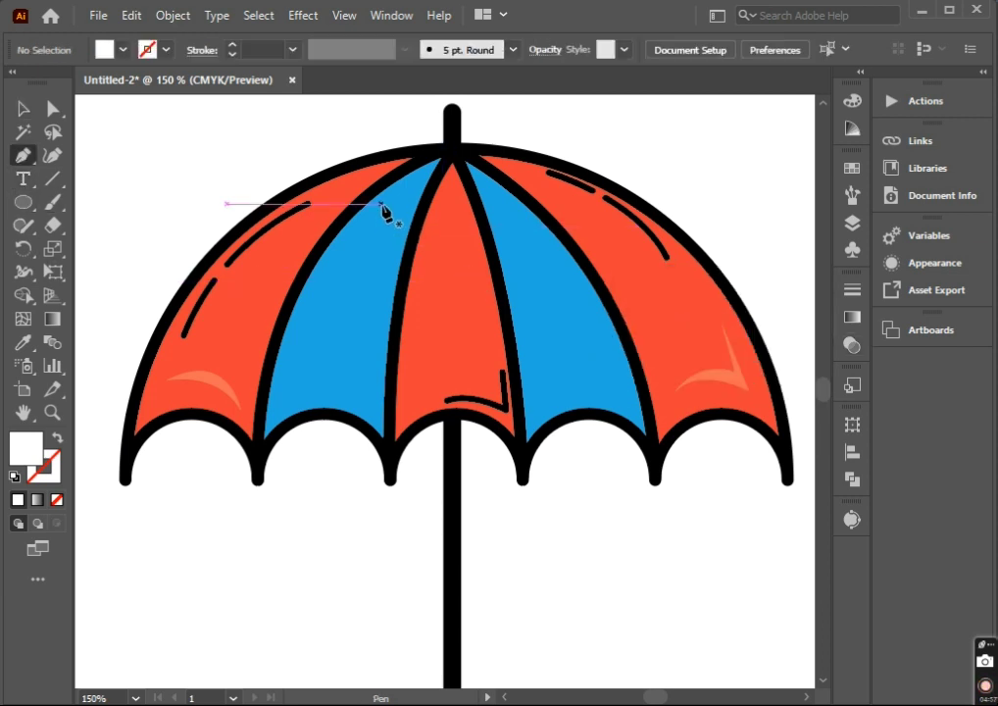
click(444, 198)
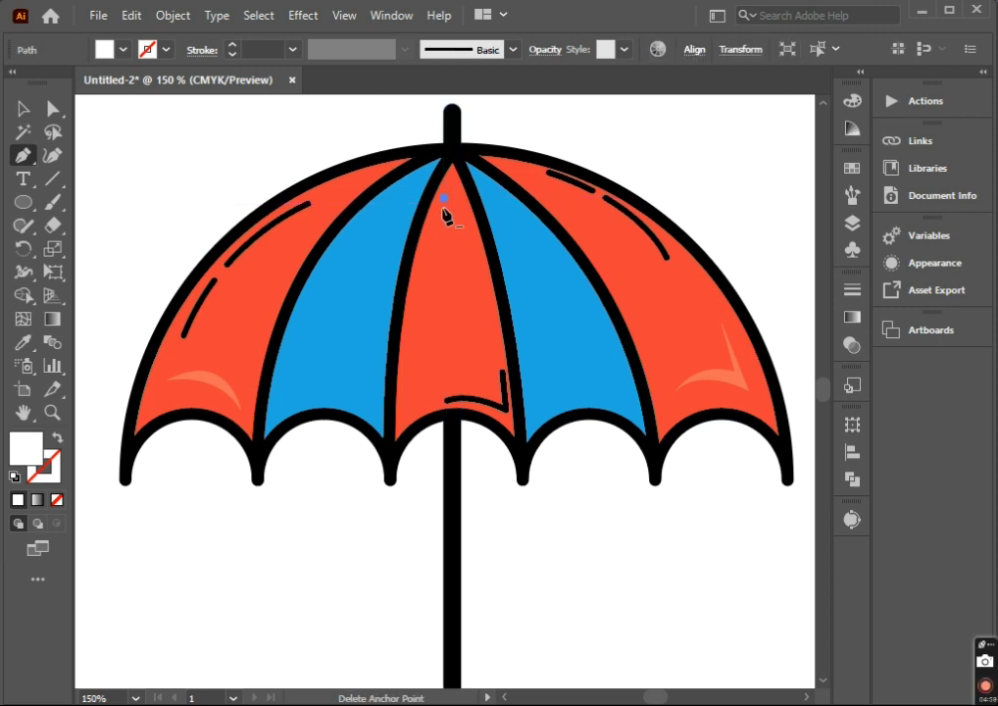
click(424, 264)
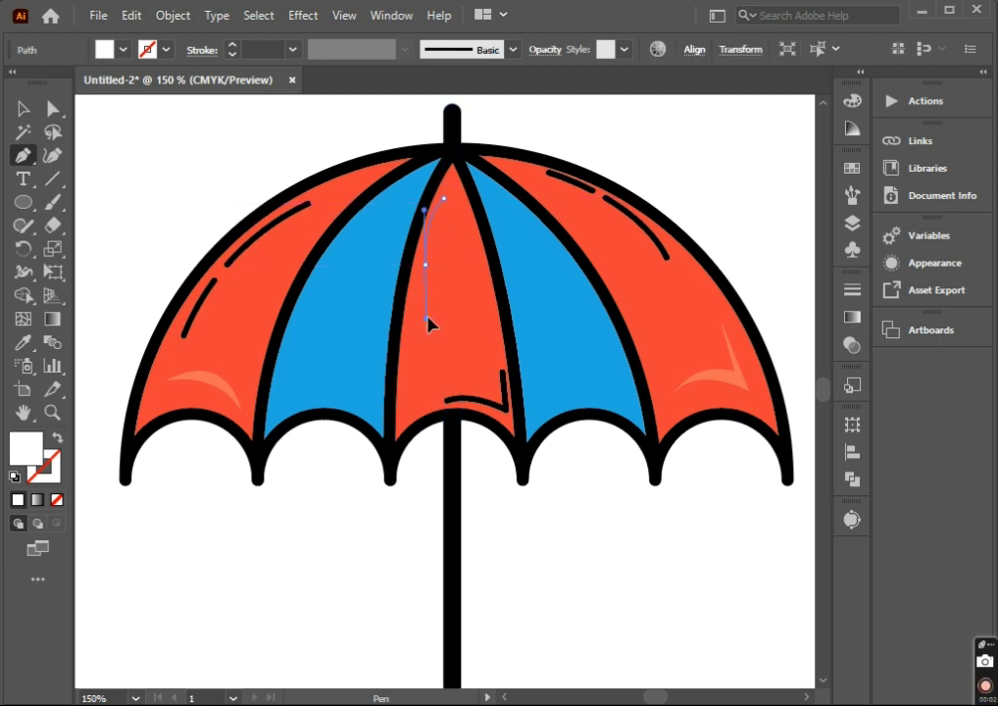
click(444, 198)
drag(424, 265, 20, 478)
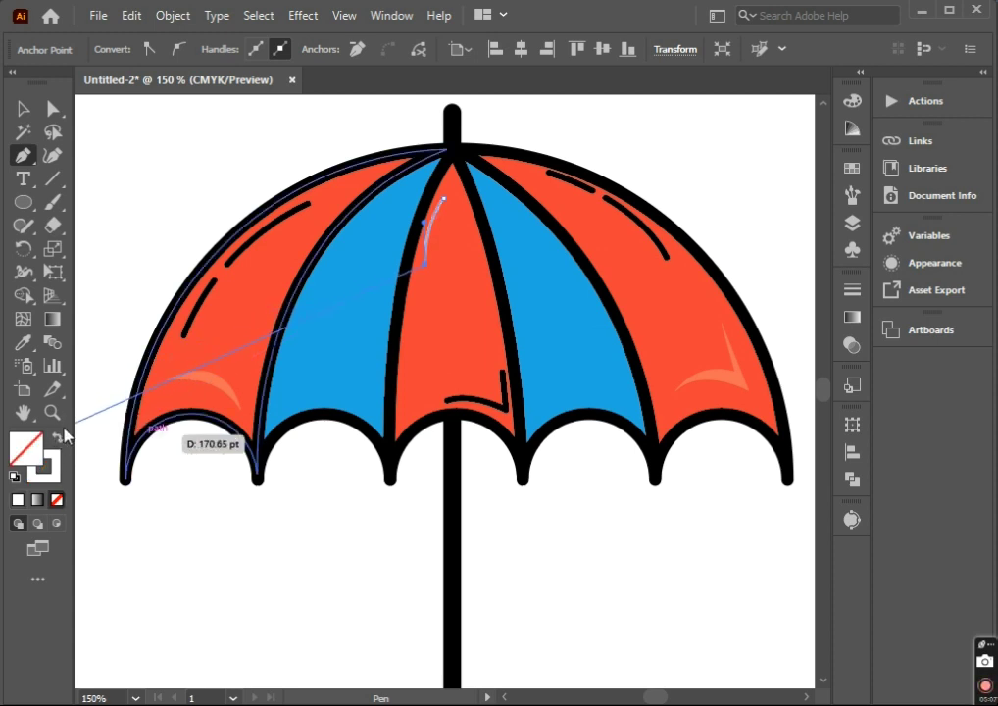
mouse_move(56, 444)
mouse_down()
mouse_move(106, 481)
mouse_move(74, 229)
mouse_up()
key(v)
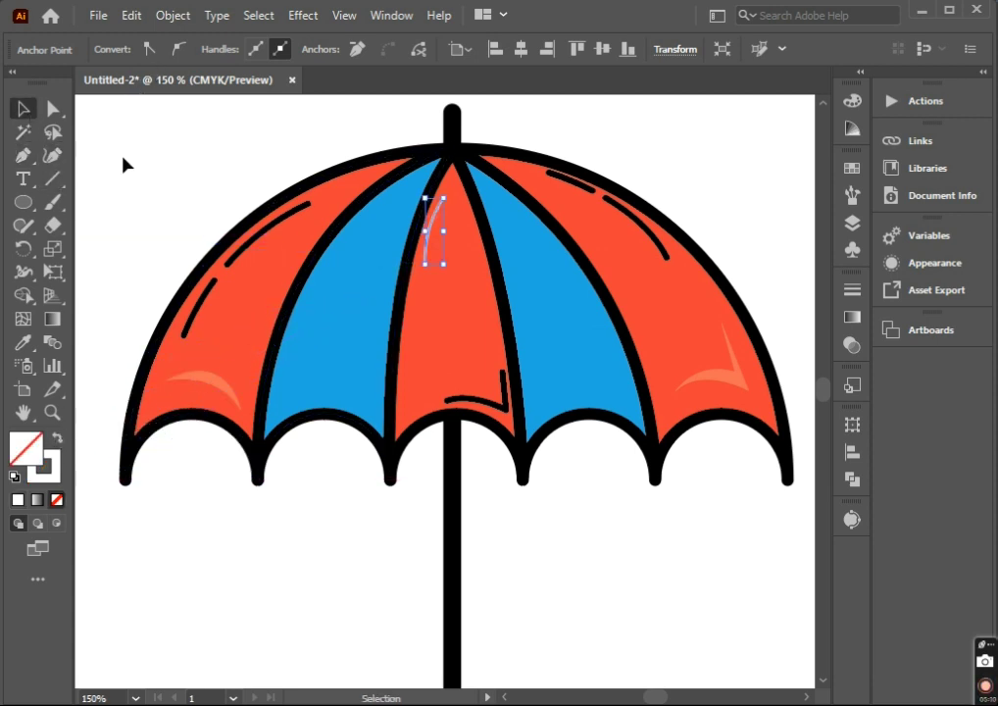
click(123, 163)
- Give the middle highlight a black 3 pt stroke
click(425, 241)
click(167, 52)
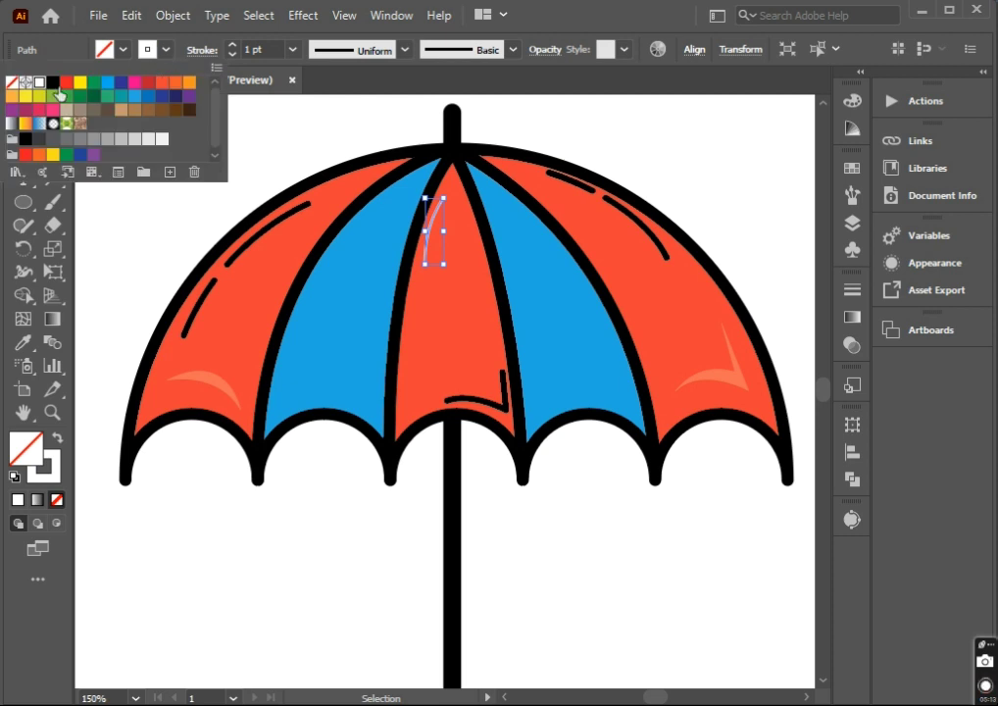
click(52, 83)
click(123, 250)
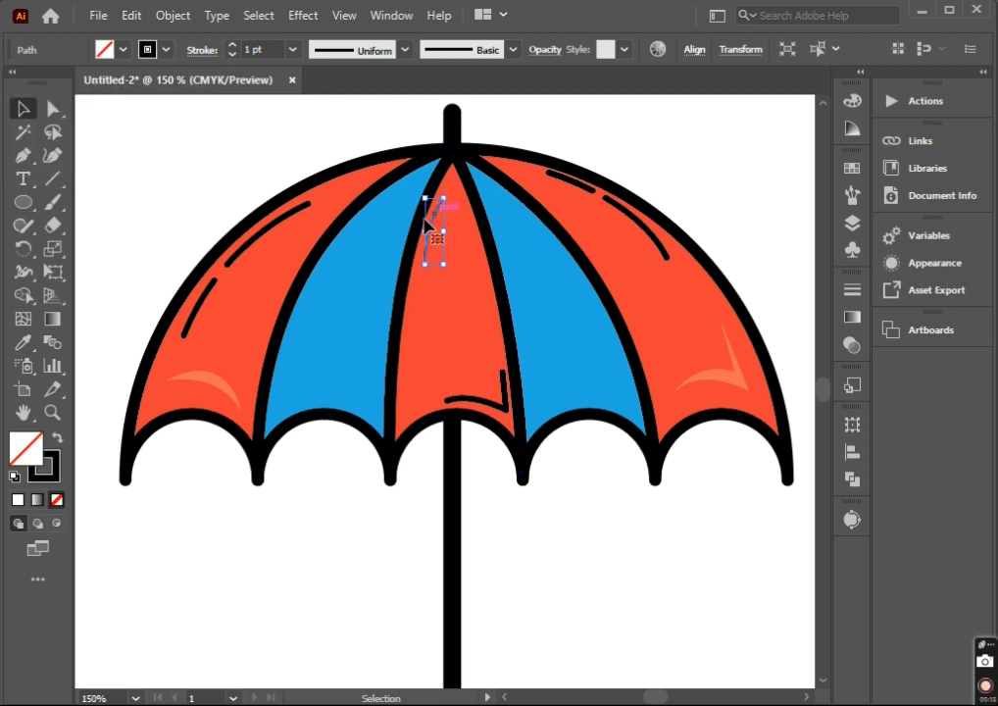
click(281, 227)
click(426, 240)
click(292, 49)
click(319, 177)
click(196, 207)
- Set the middle highlight's stroke to Round Cap ends
click(436, 212)
click(203, 50)
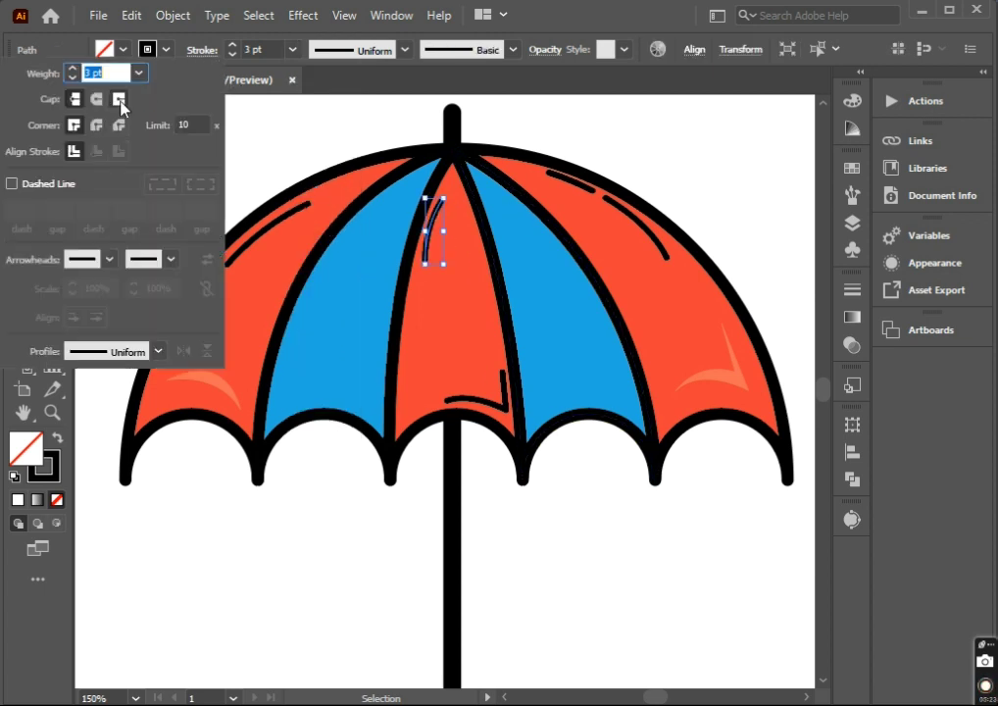
click(268, 140)
click(303, 497)
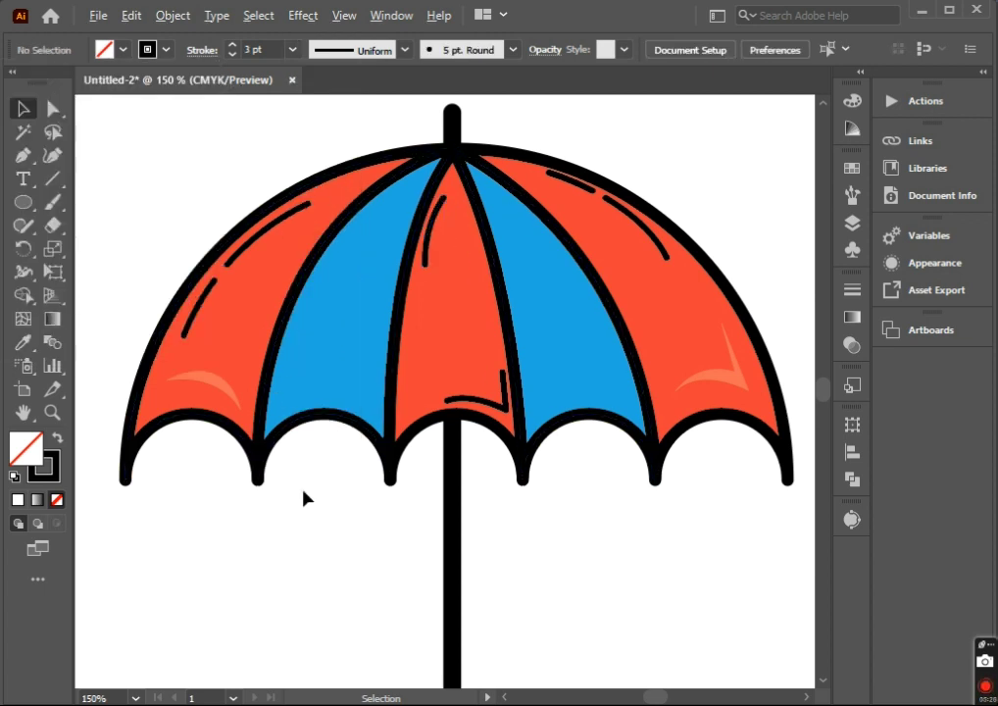
scroll(286, 500, down, 1)
- Draw a vertical multi-point line down the umbrella's pole
drag(285, 520, 324, 461)
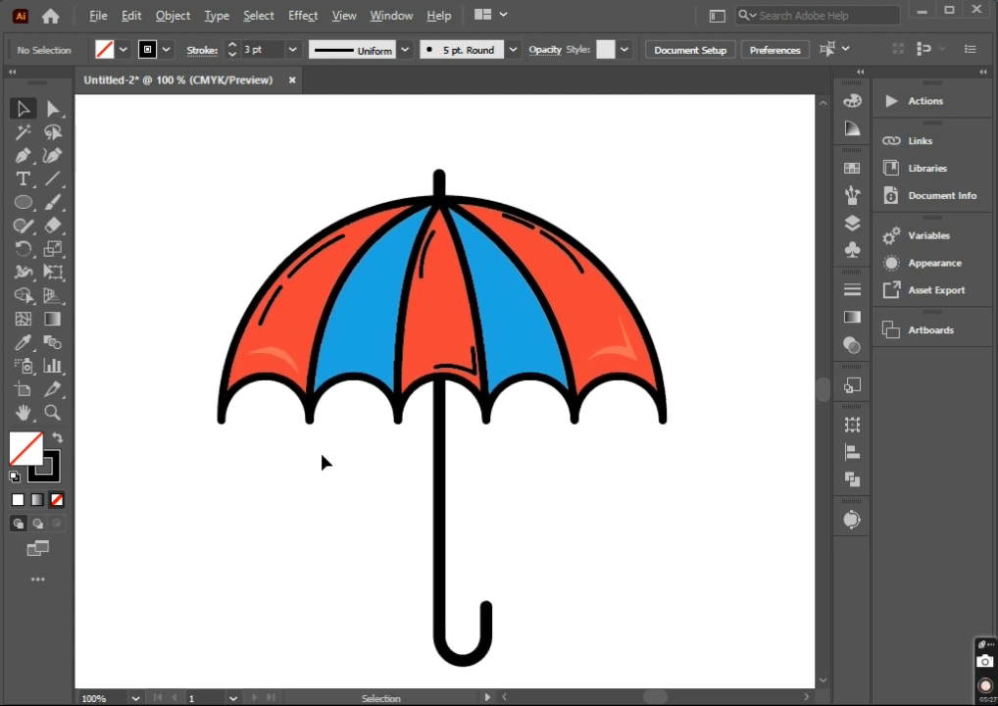
click(21, 155)
scroll(396, 490, up, 2)
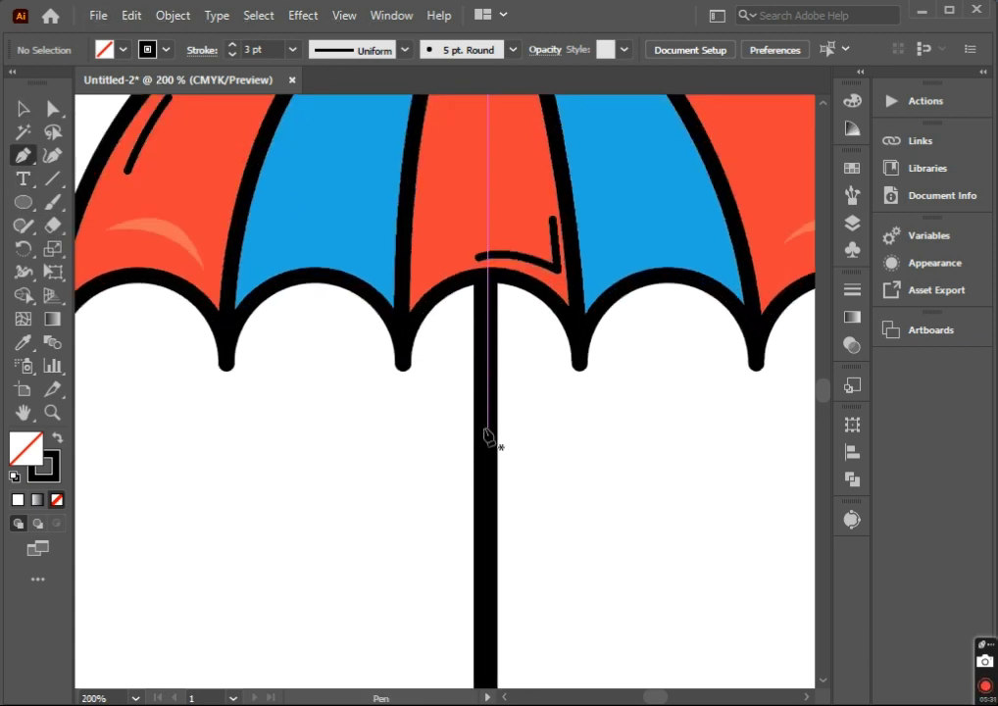
click(488, 437)
scroll(488, 461, down, 2)
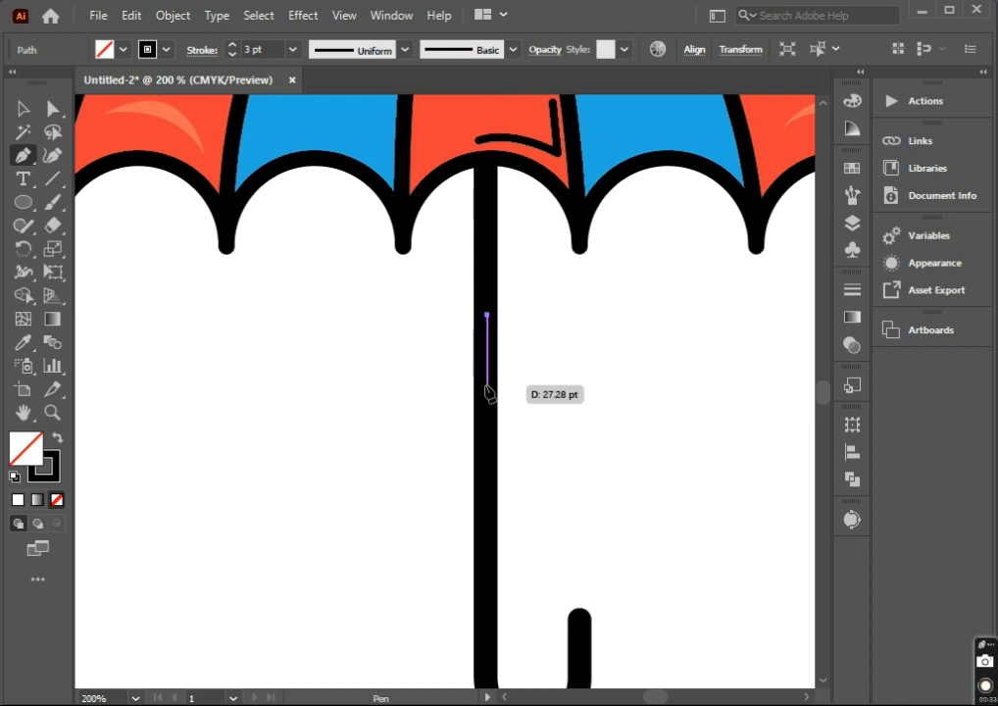
click(488, 388)
click(489, 400)
click(488, 412)
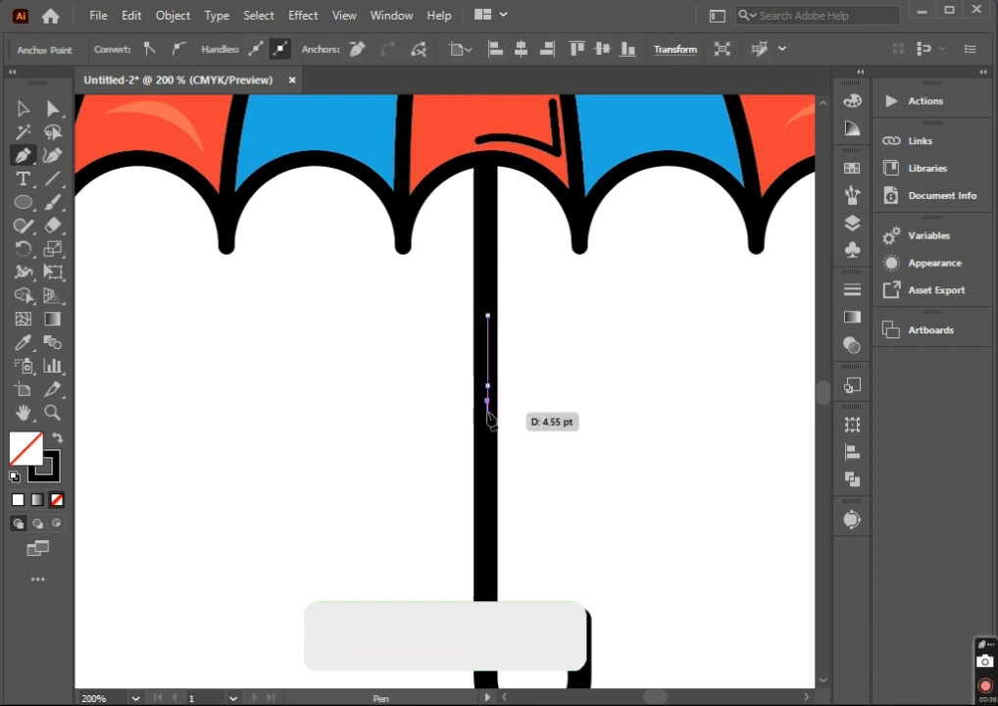
click(487, 482)
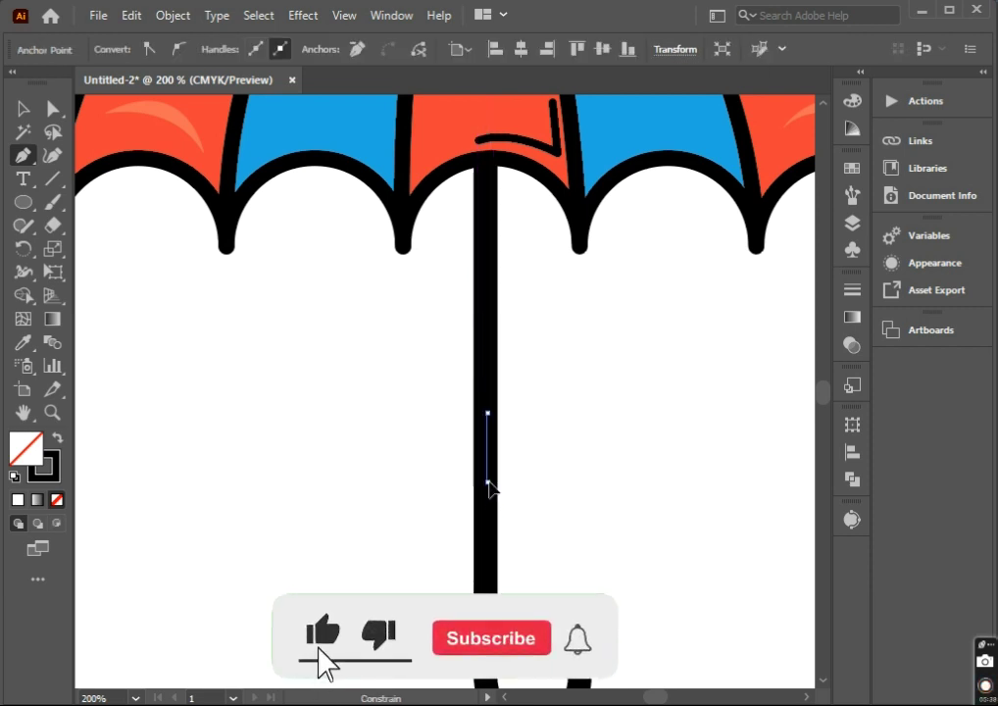
ctrl+click(538, 500)
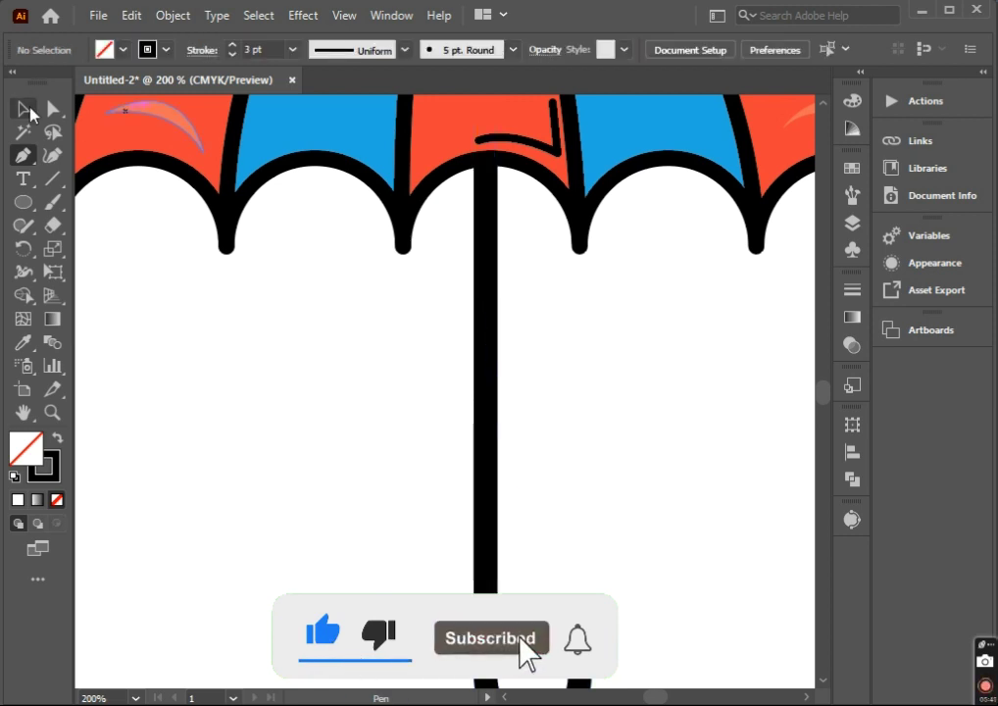
key(v)
- Make the pole line white and delete its middle anchor, splitting it into two dashes
click(496, 378)
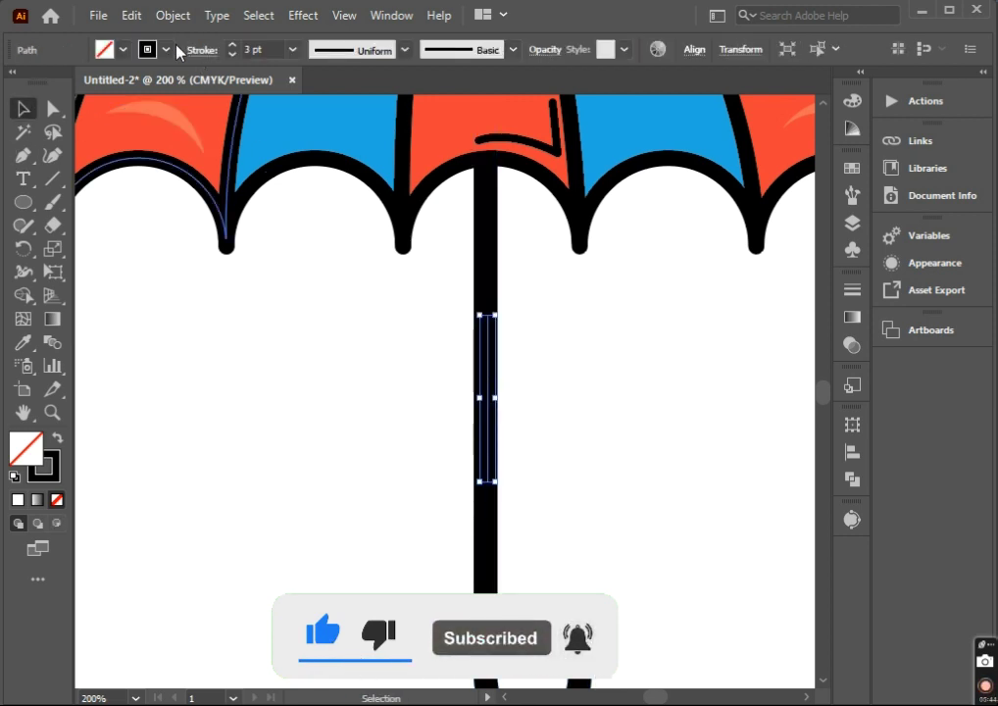
click(122, 49)
click(39, 82)
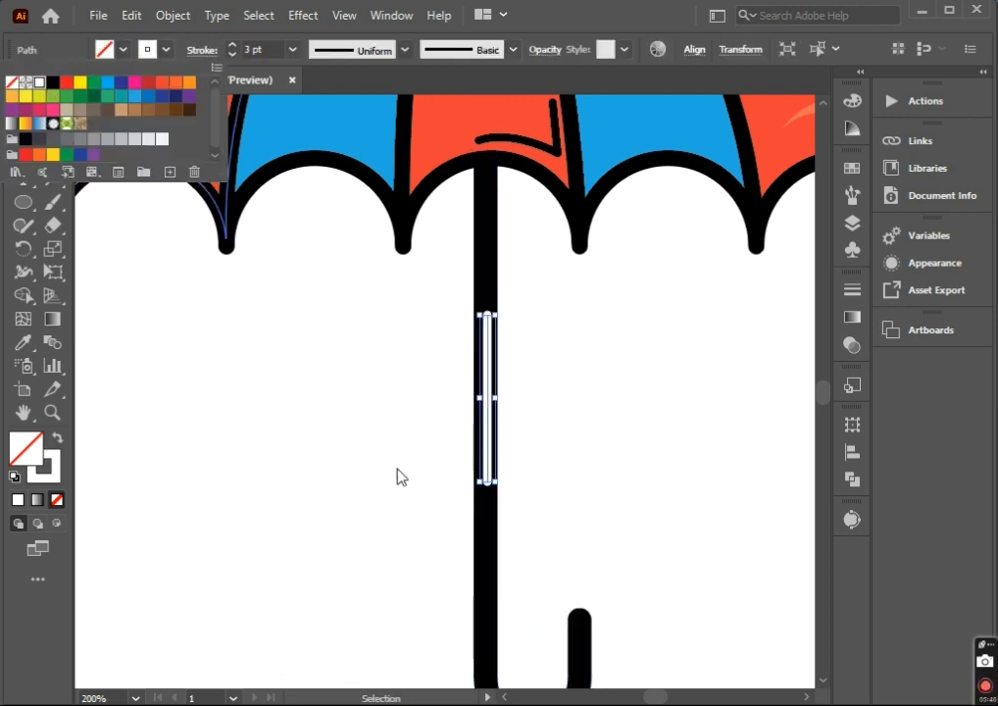
click(315, 372)
click(56, 111)
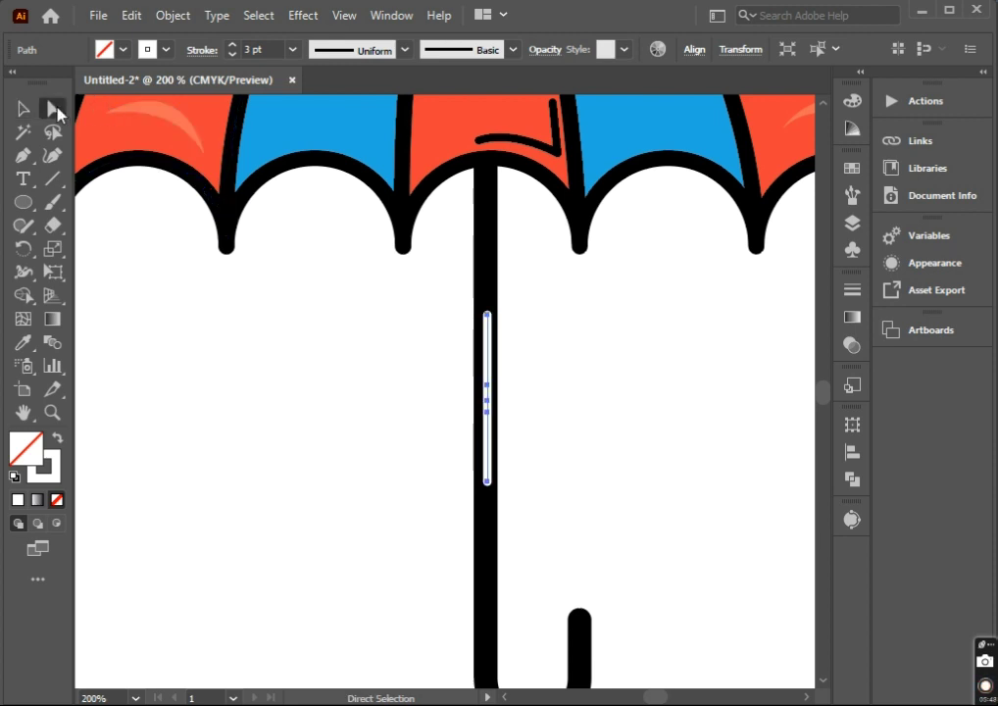
click(487, 400)
key(Delete)
- Set the white pole dashes to a 2 pt stroke weight
click(292, 49)
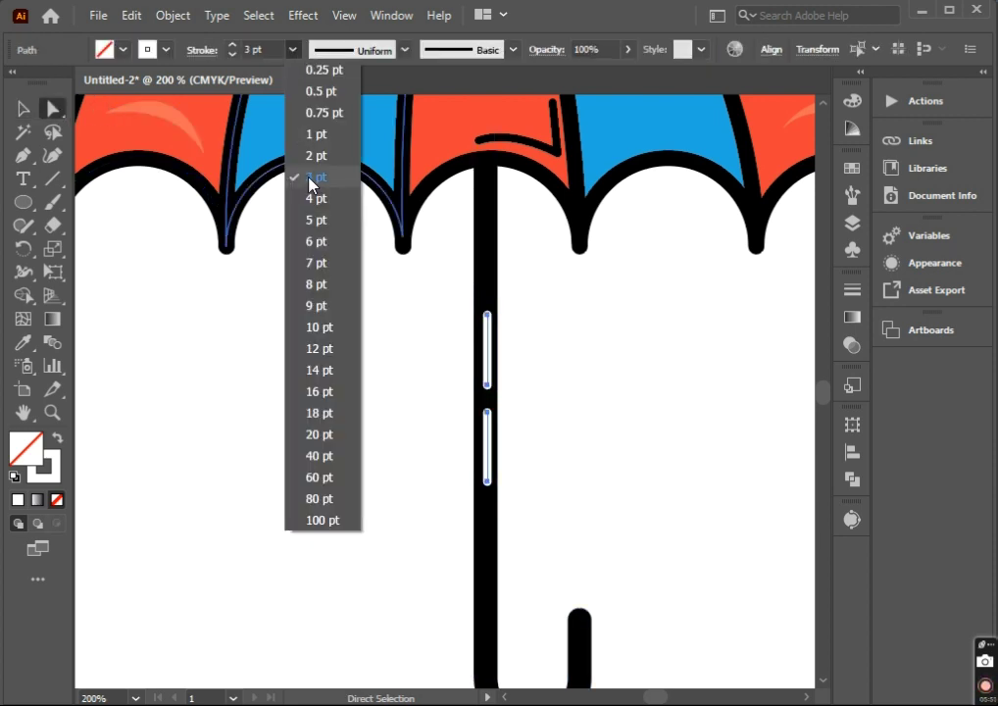
click(313, 157)
click(22, 108)
click(278, 365)
key(ctrl+1)
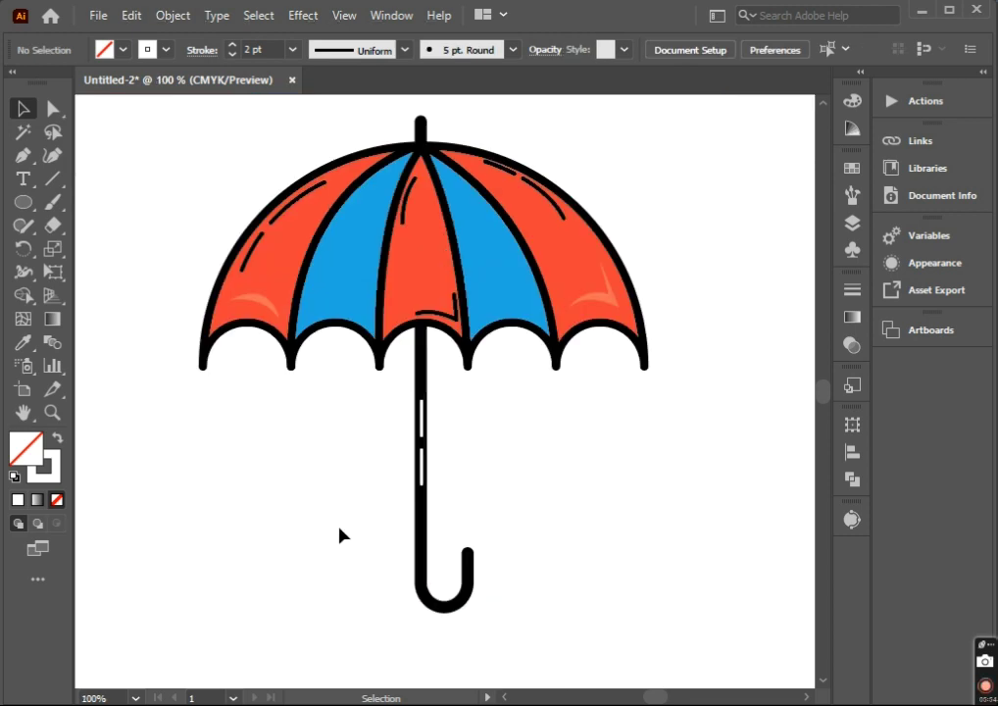
key(ctrl+minus)
- Draw a circle around the umbrella with a green fill and black 3 pt outline
drag(343, 526, 424, 490)
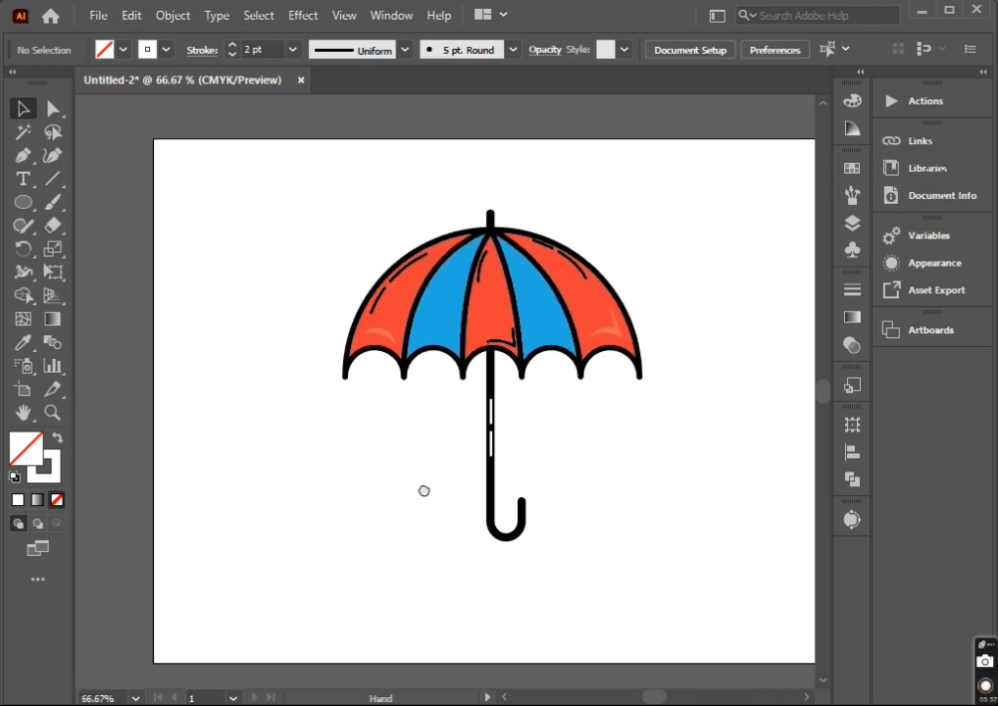
drag(23, 202, 168, 221)
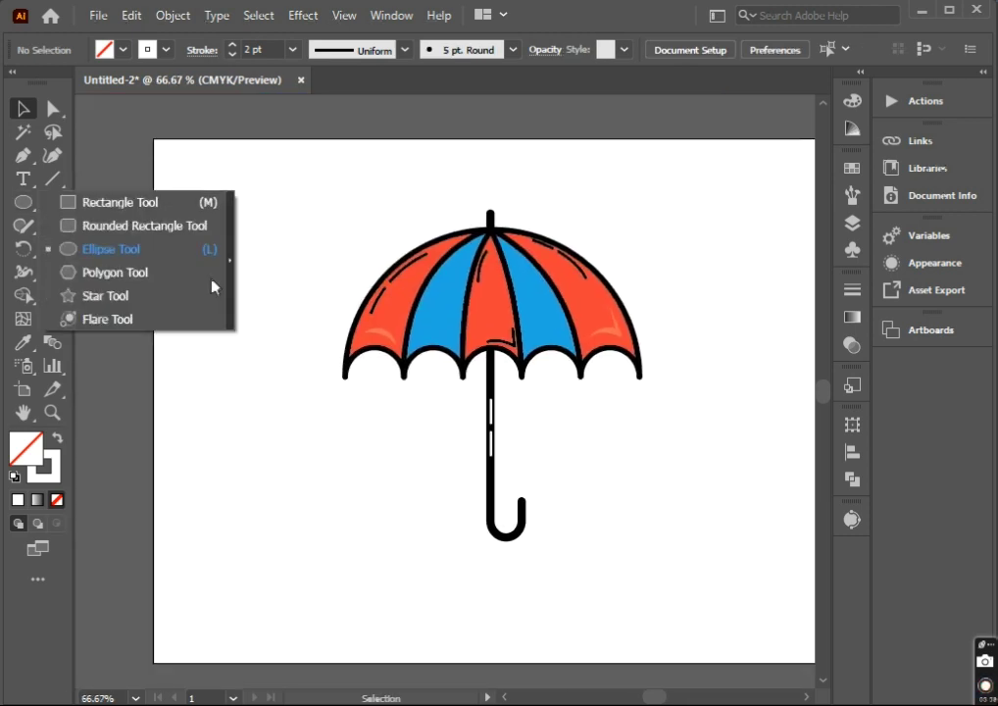
drag(490, 406, 654, 446)
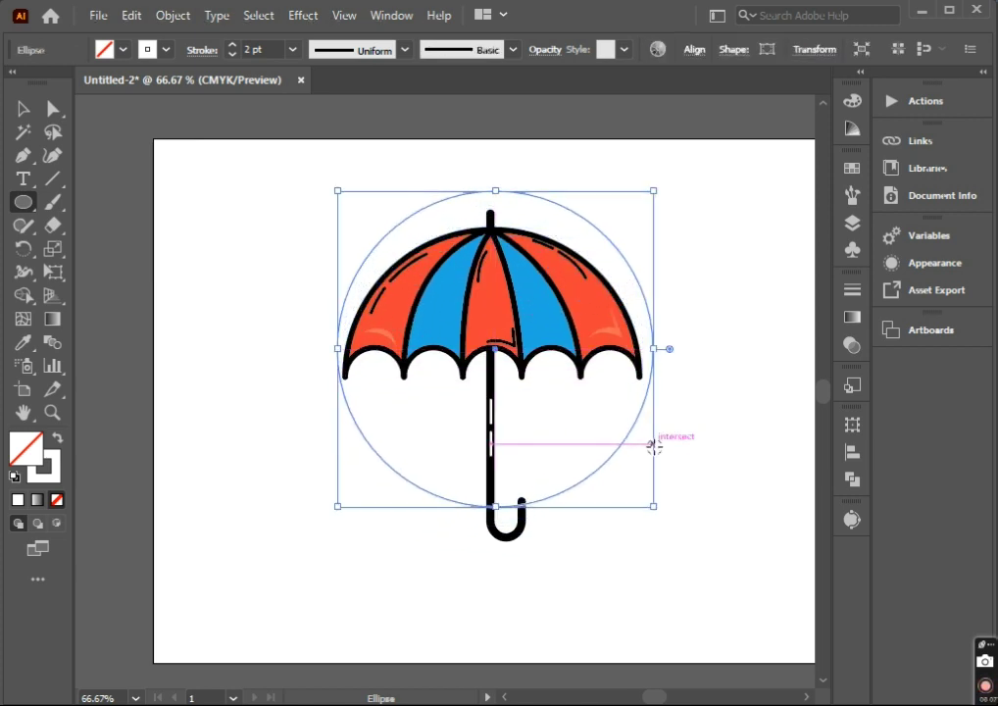
click(23, 108)
click(124, 49)
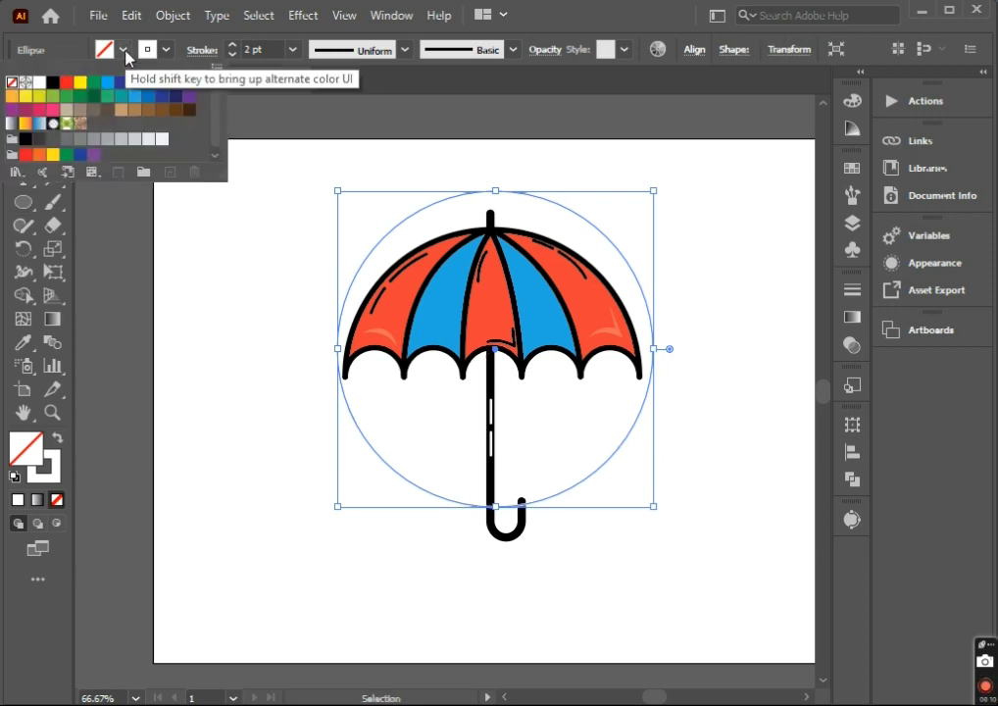
click(108, 96)
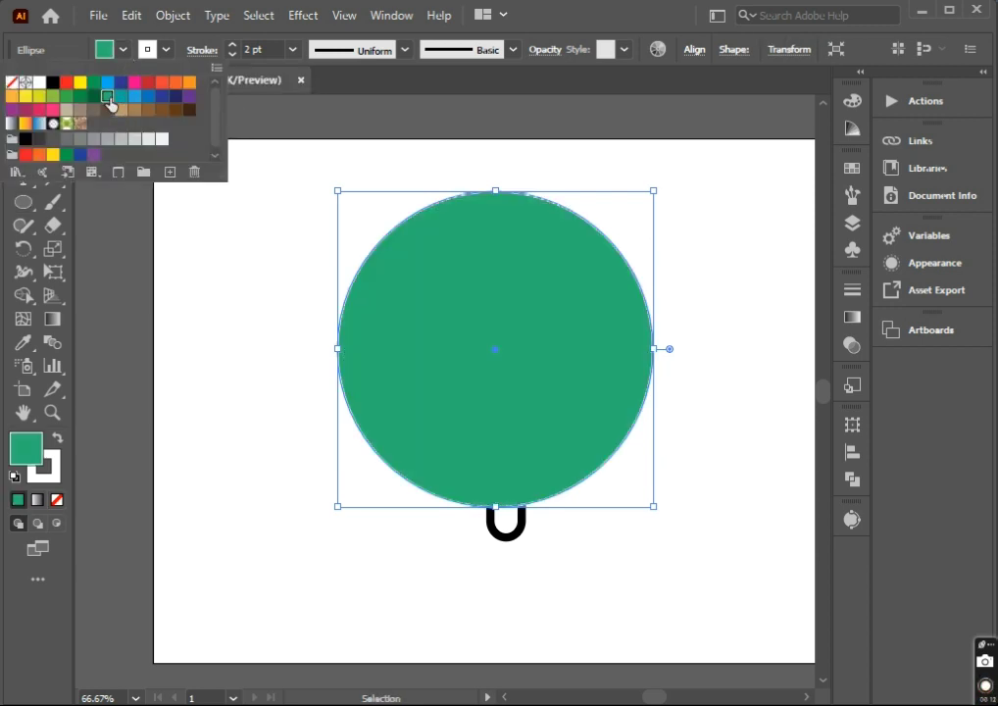
click(169, 50)
click(169, 50)
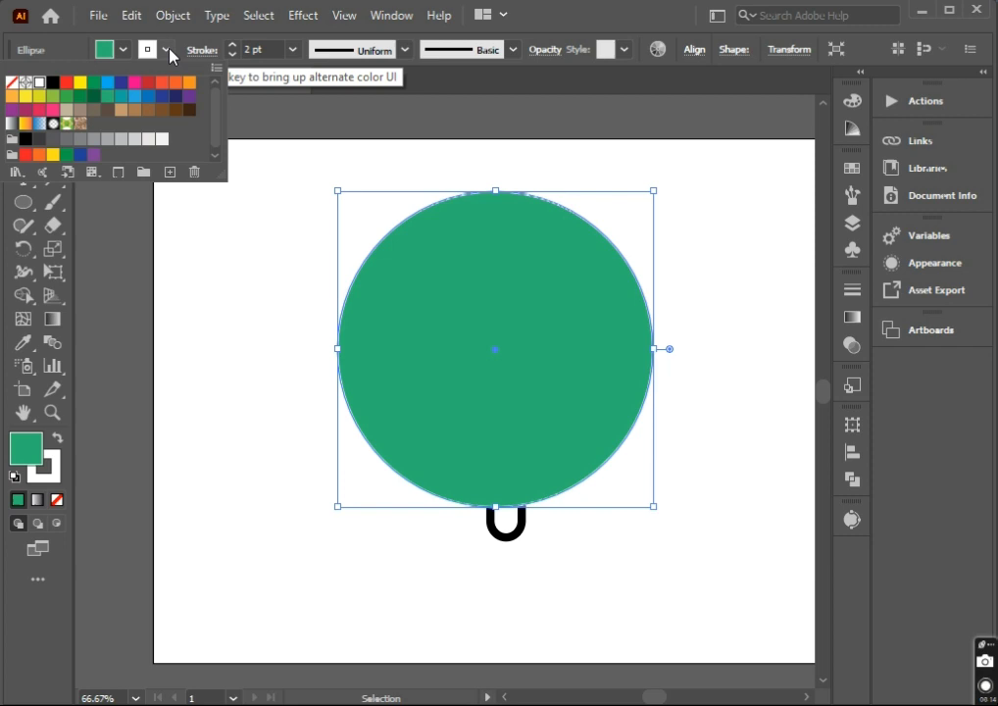
click(53, 82)
click(292, 49)
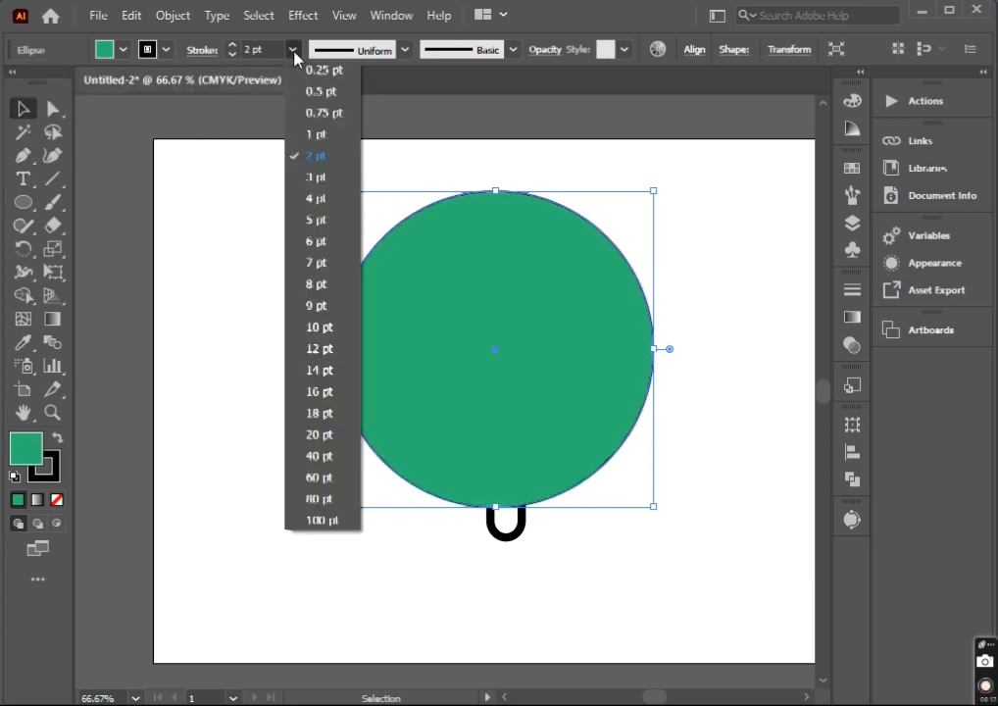
click(319, 181)
- Send the green circle to the back and nudge it slightly down
right_click(371, 257)
mouse_move(426, 609)
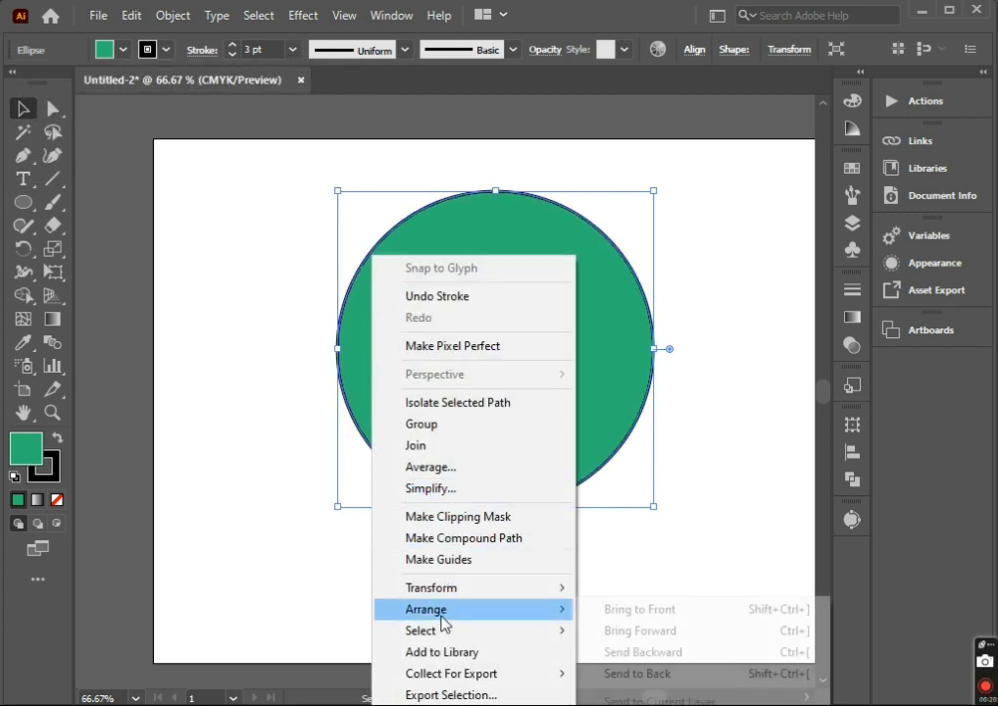
click(630, 676)
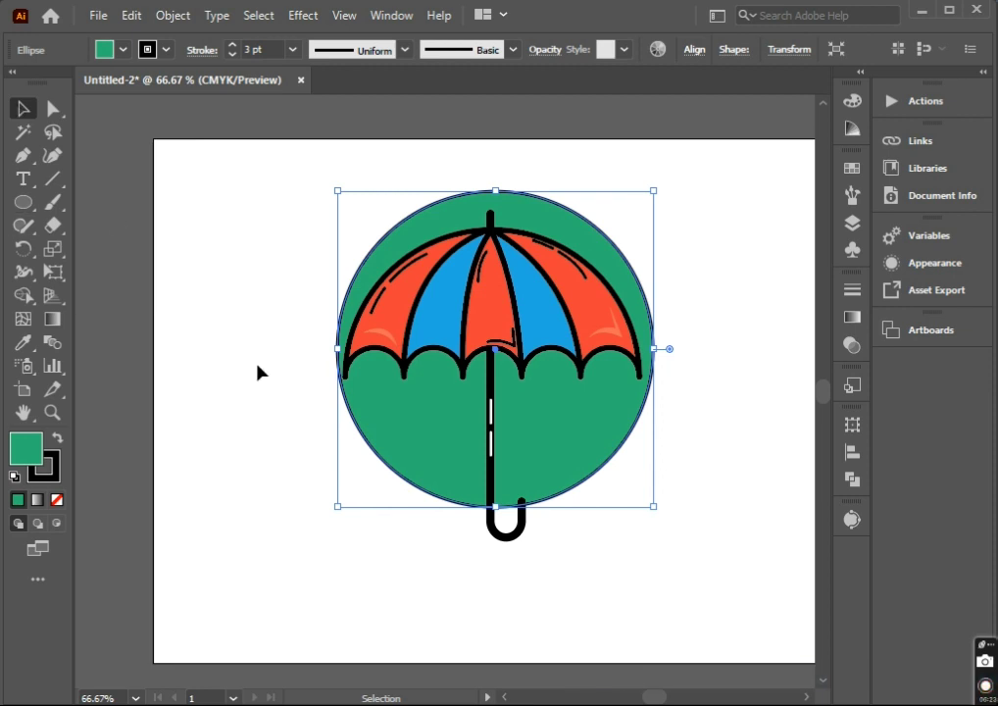
click(288, 490)
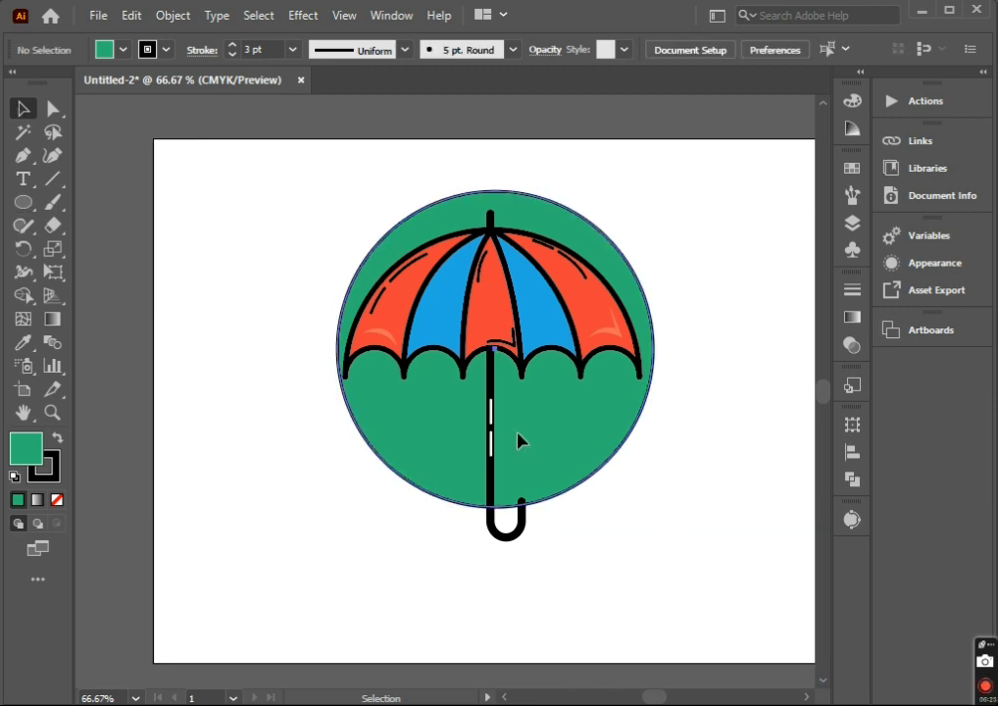
drag(519, 439, 519, 453)
click(378, 544)
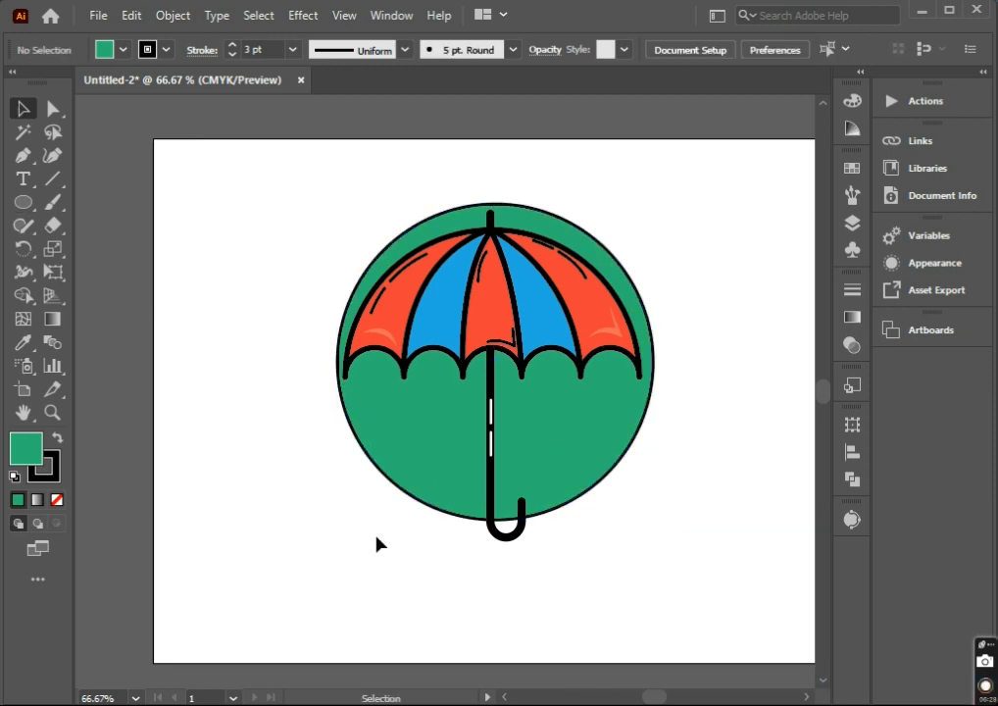